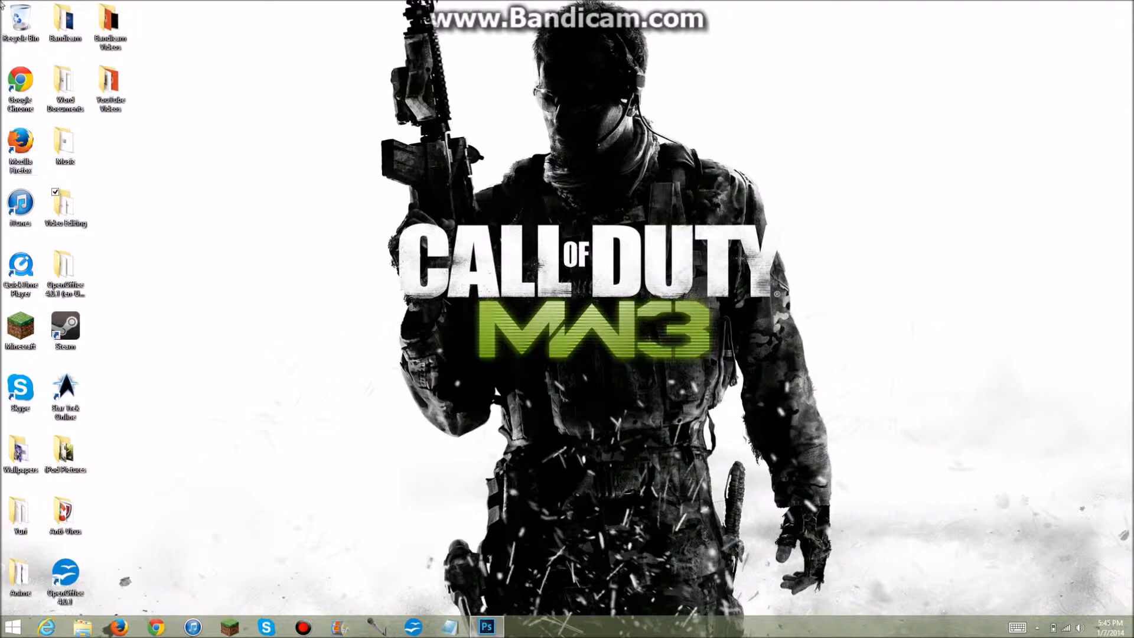
View the FP LOGO and Logo 3 images in the desktop's Video Editing folder, closing each image and the folder.
double_click(64, 204)
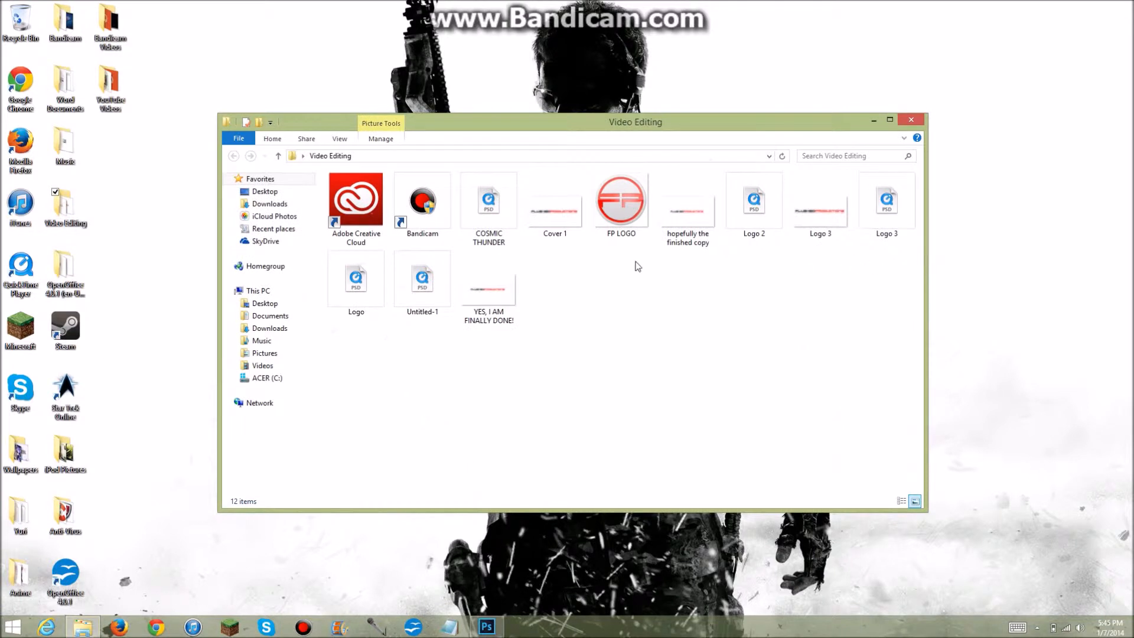
double_click(632, 198)
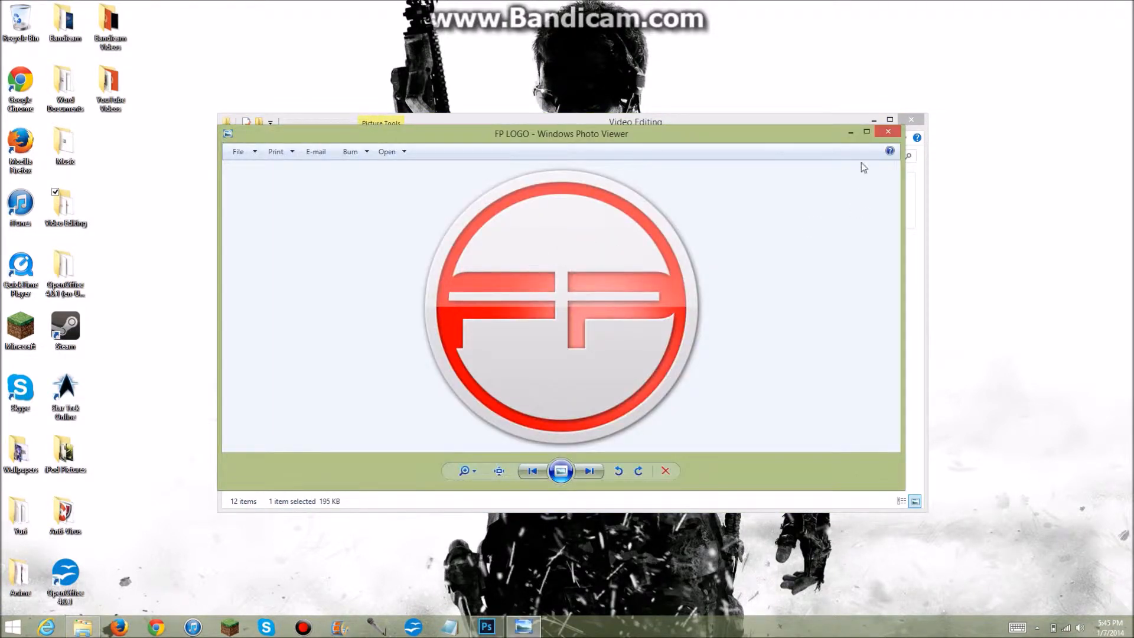
click(889, 132)
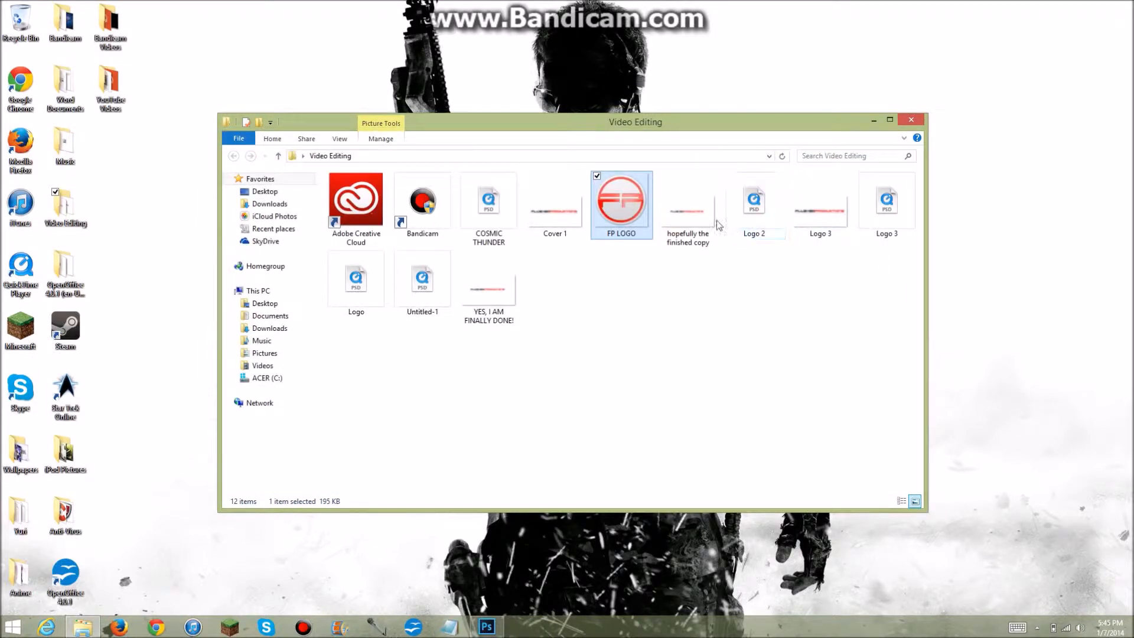
double_click(820, 220)
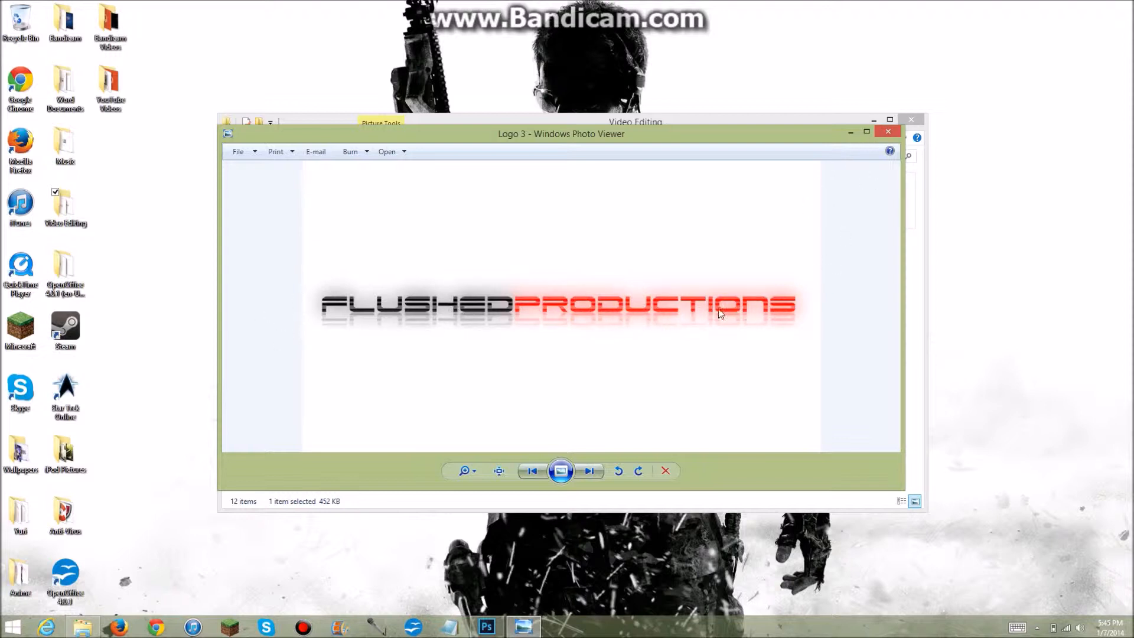
click(888, 133)
click(913, 121)
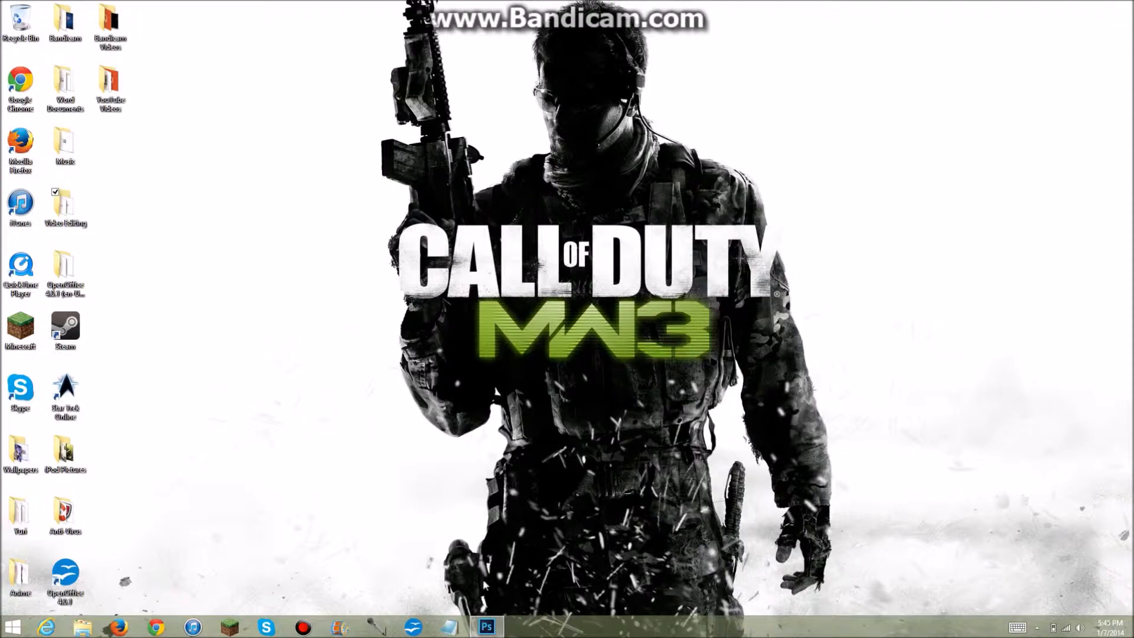
Switch to Photoshop and create a white 2560 by 1440 pixel document at 100 pixels/inch in 16-bit RGB.
click(486, 627)
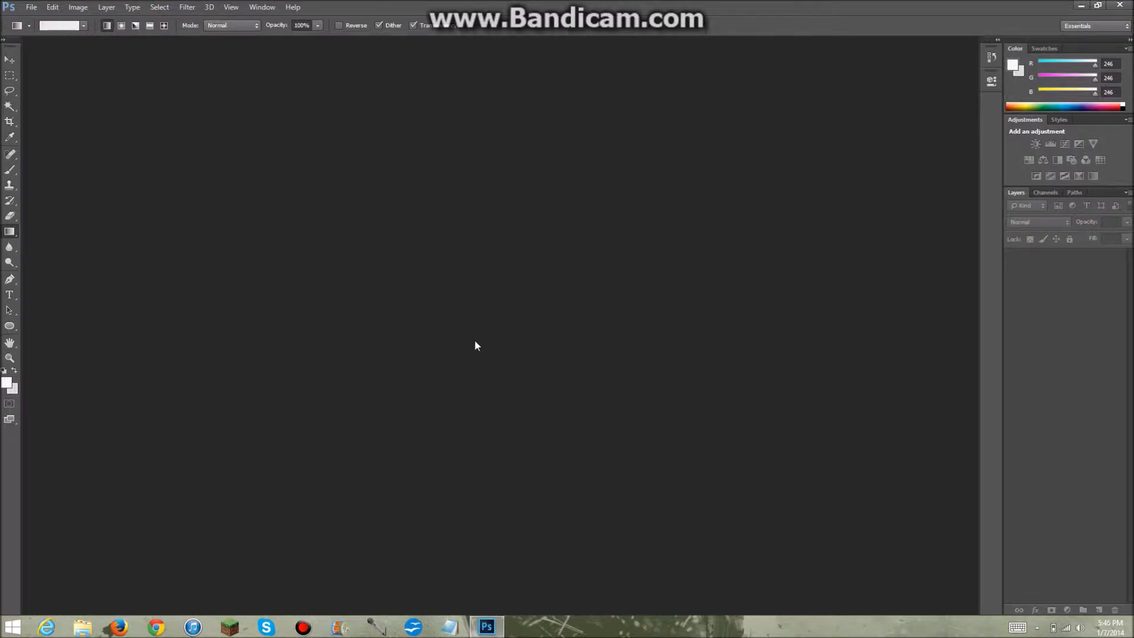
click(30, 7)
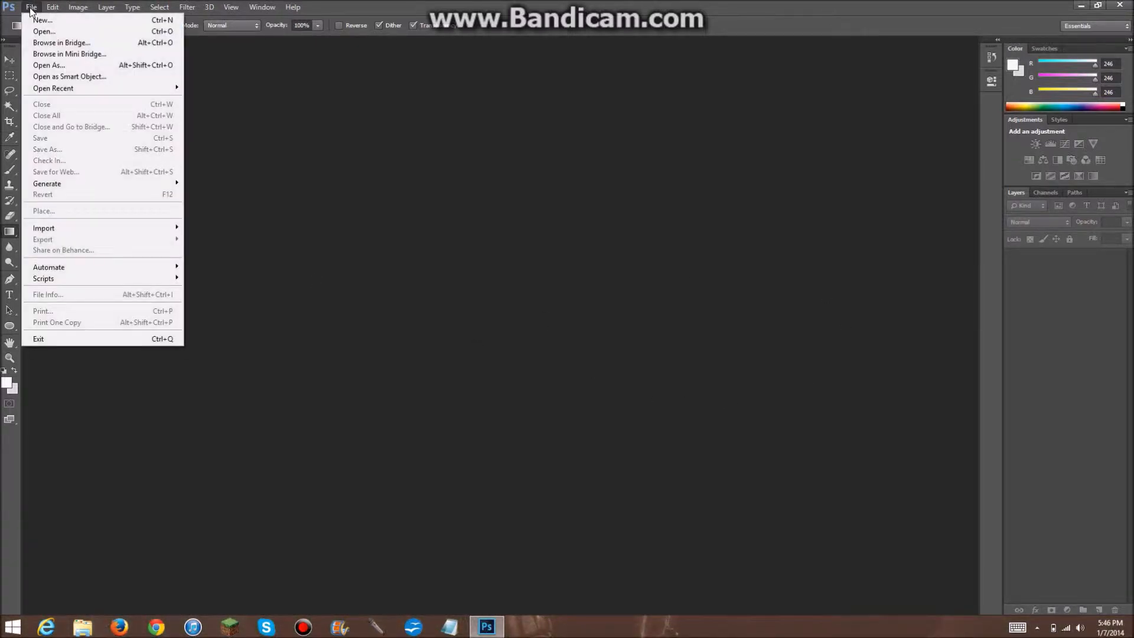
click(48, 20)
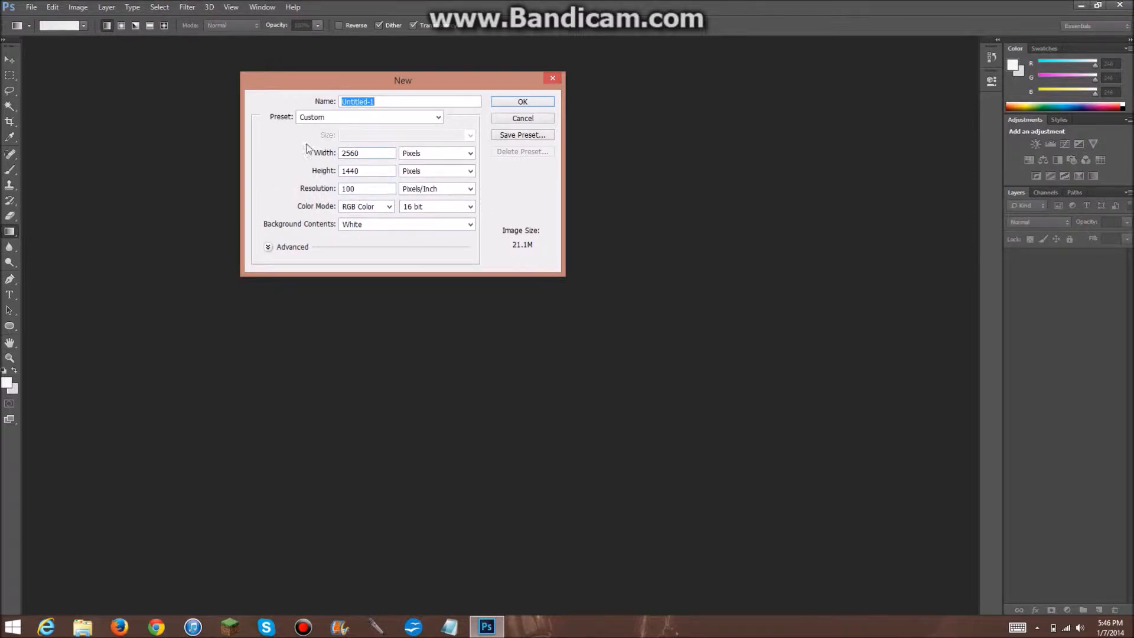
click(470, 154)
click(470, 154)
click(471, 155)
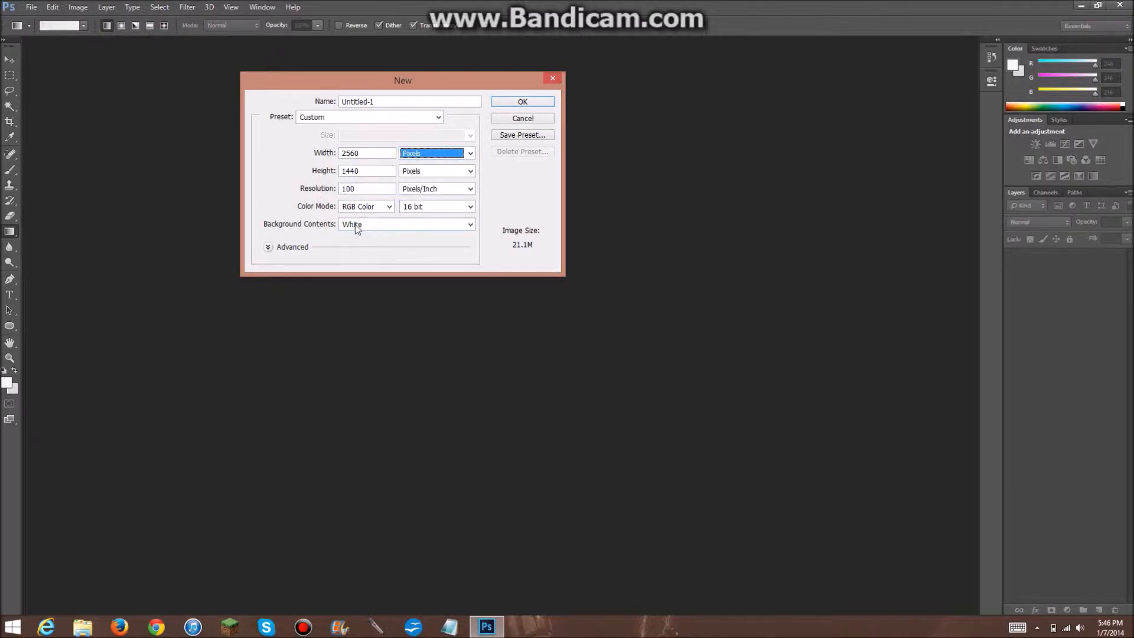
click(518, 104)
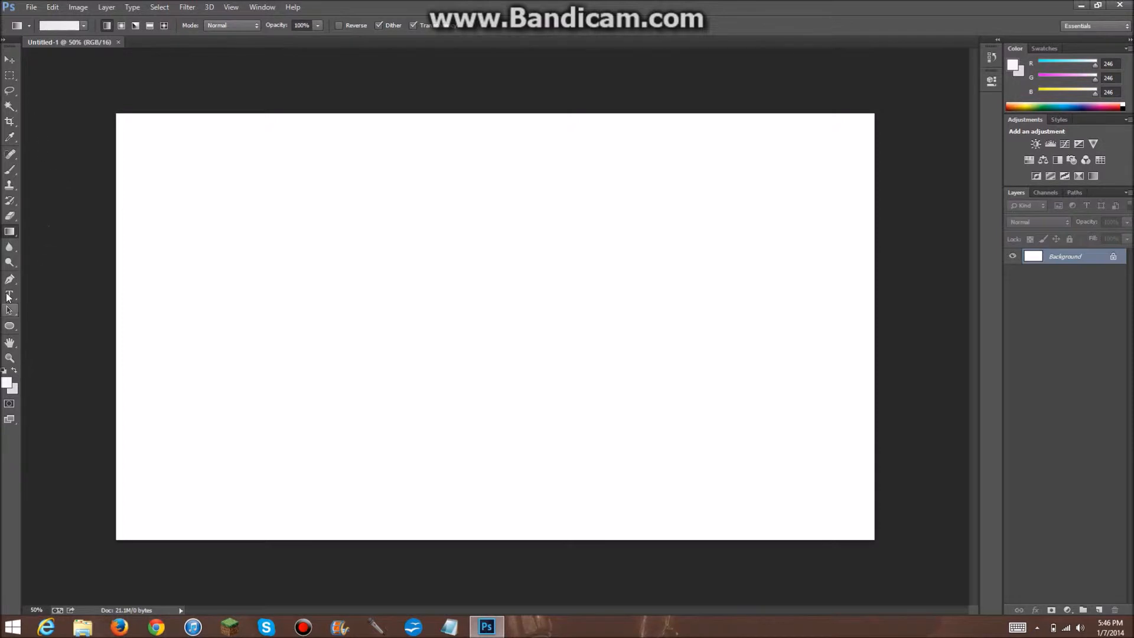
Start a line of Segoe UI Light 150 pt text near the canvas's left edge at mid-height.
key(t)
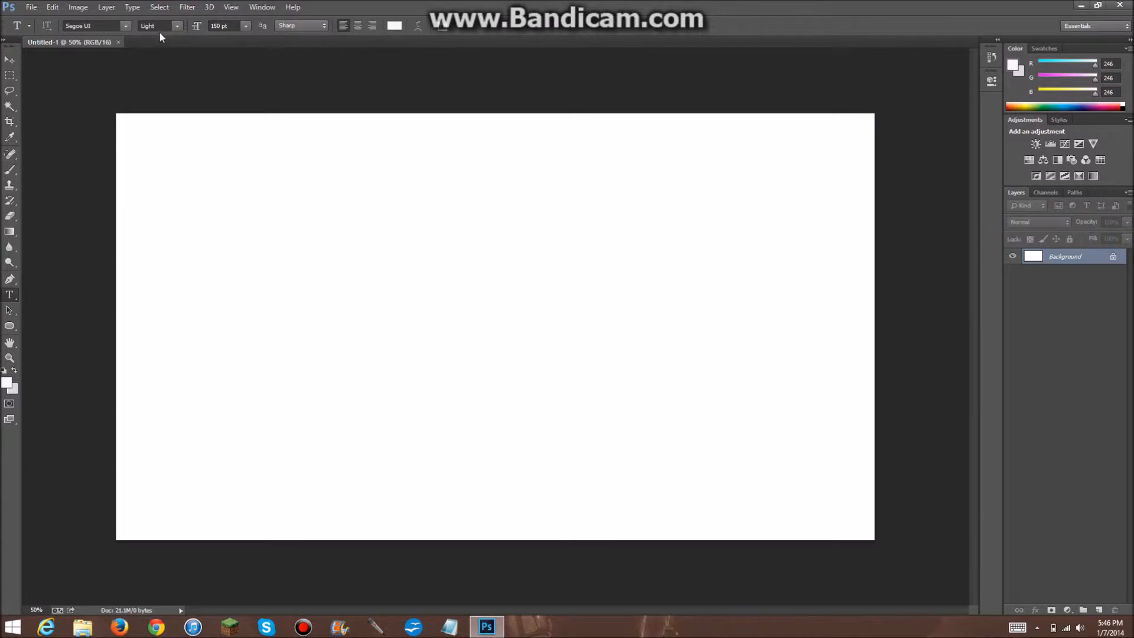
click(127, 315)
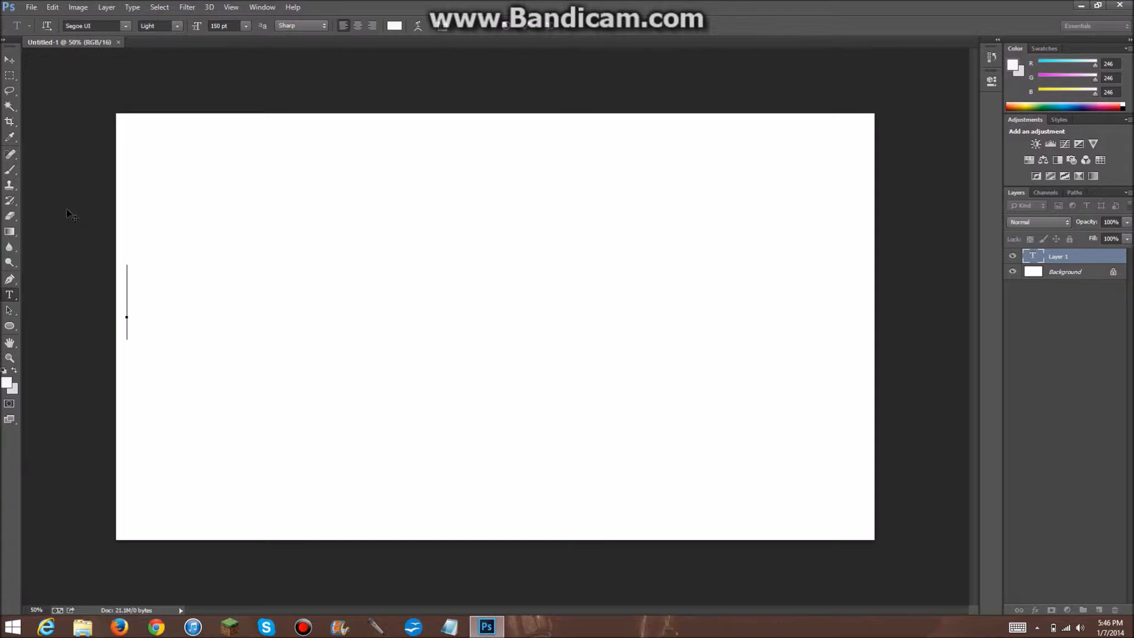
text(THE)
key(BackSpace)
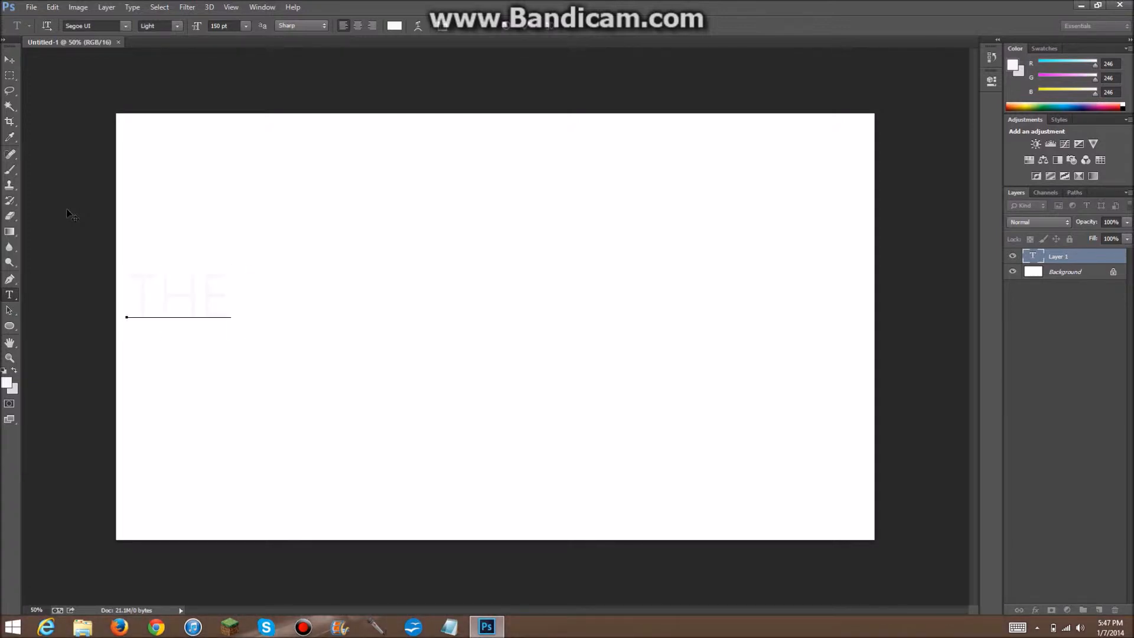
key(BackSpace)
key(BackSpace)
key(BackSpace)
Set the text color to black (000000) and enter THETERMINATOR as the logo text.
click(6, 384)
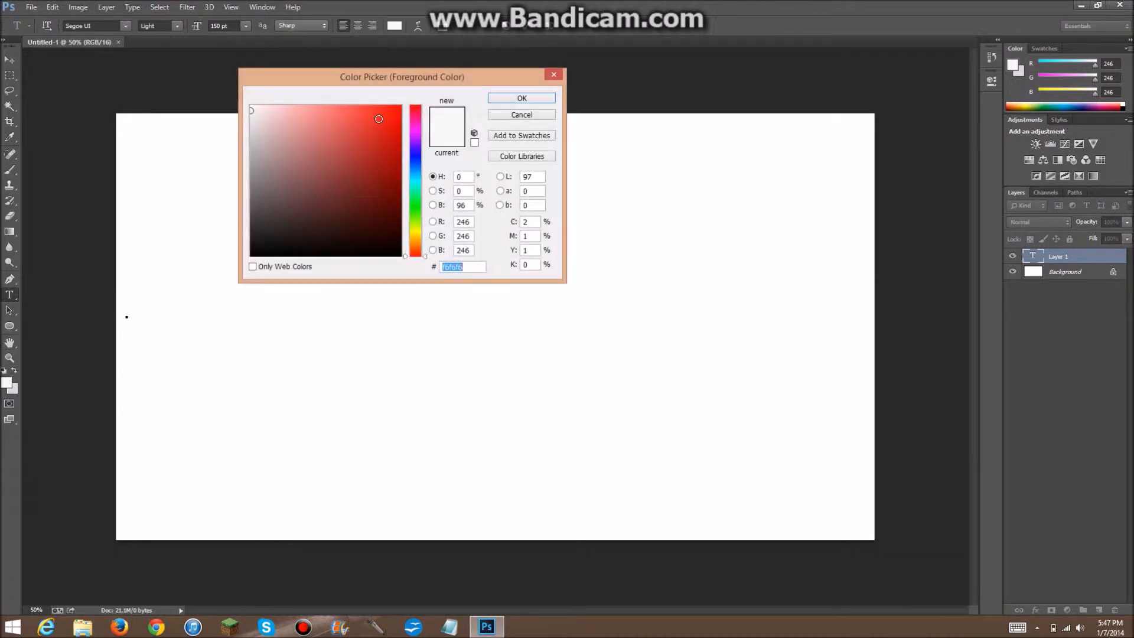
click(401, 256)
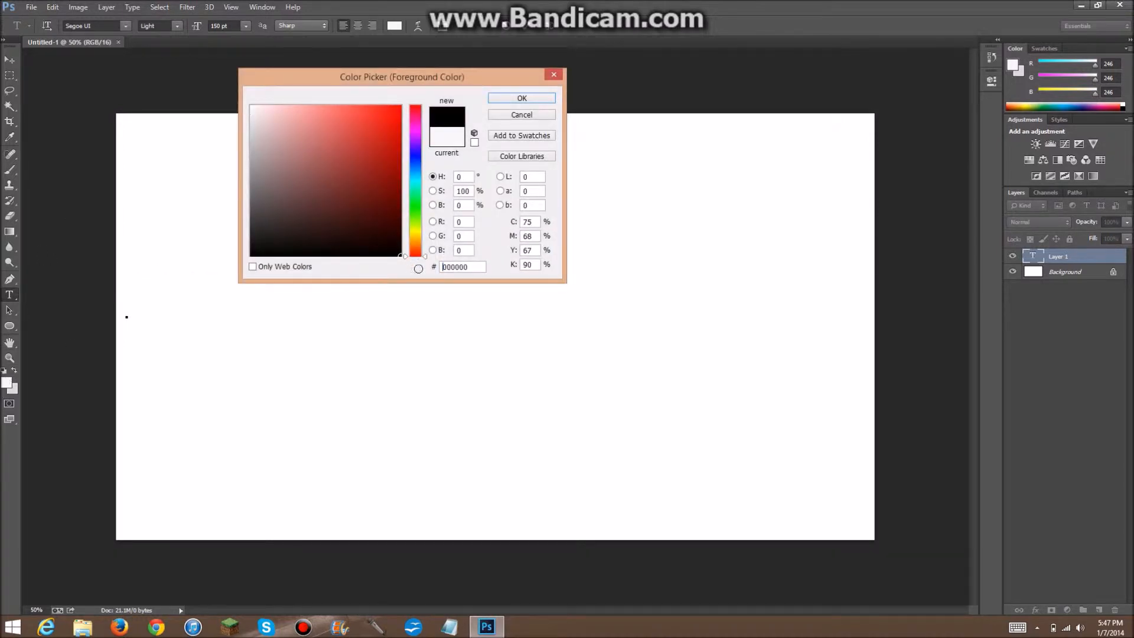
click(518, 99)
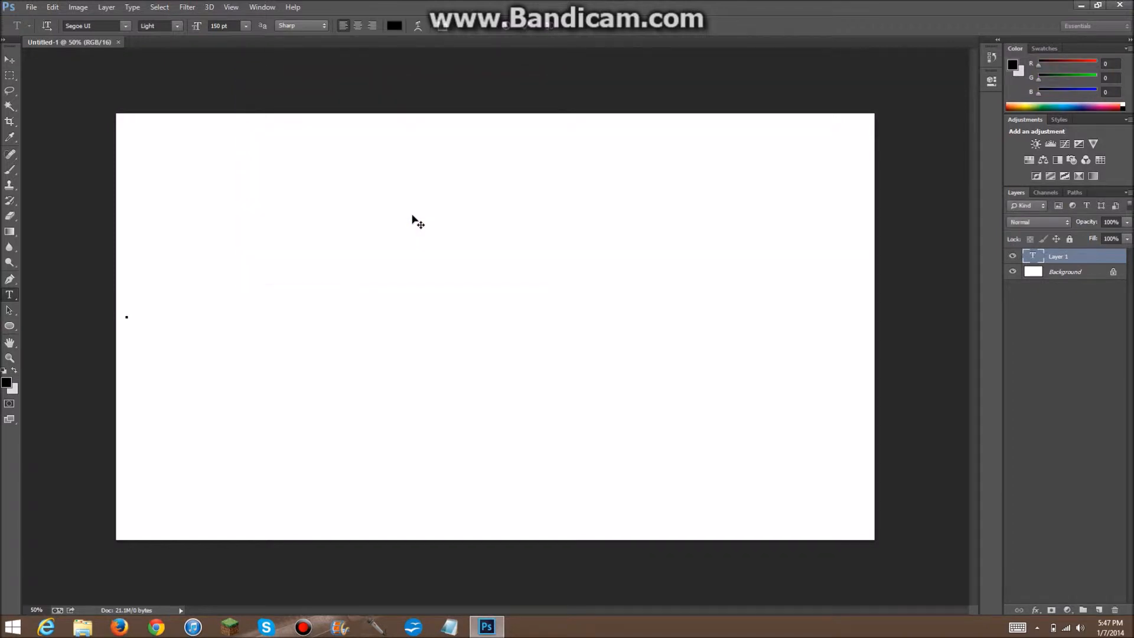
text(THE )
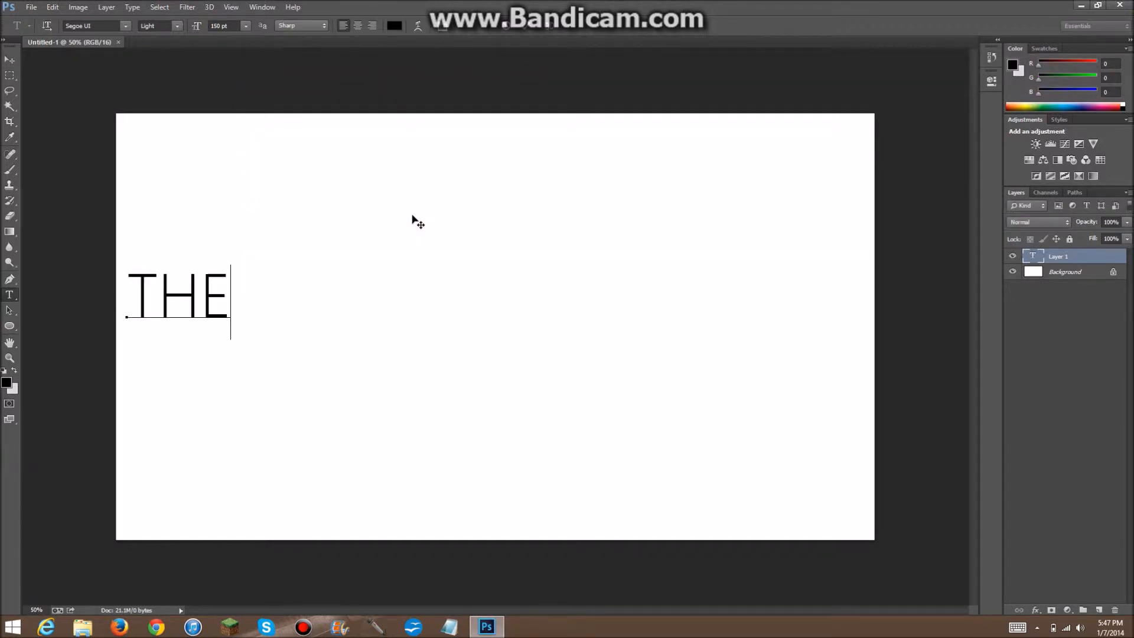
text(ERMINATOR)
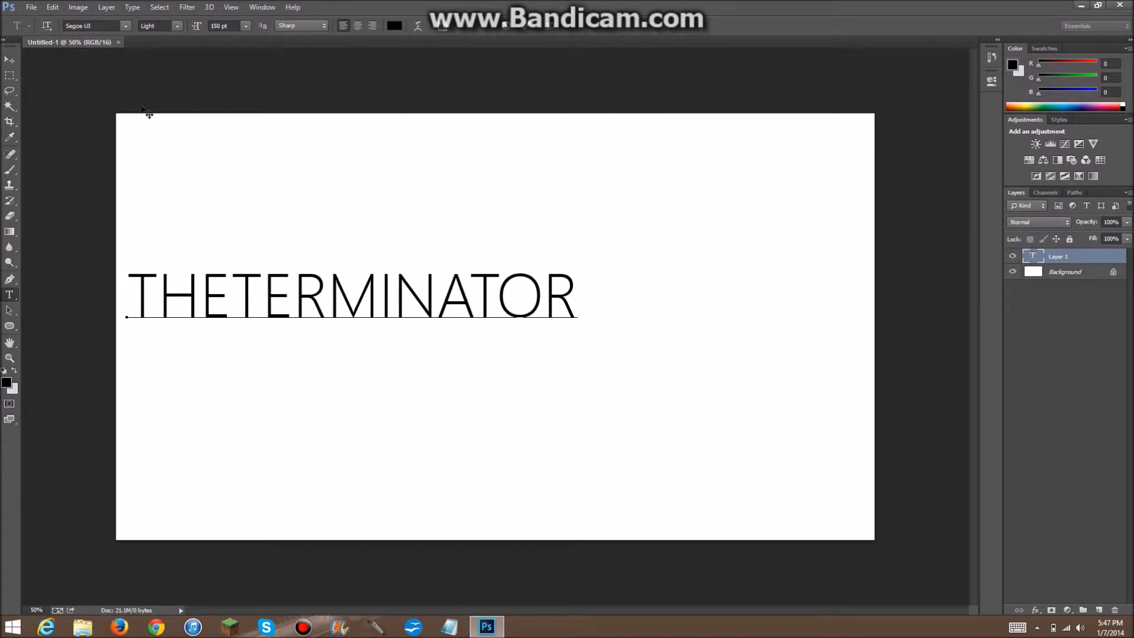
Make only the word TERMINATOR bold and move the whole text to the middle of the canvas.
drag(231, 280, 581, 259)
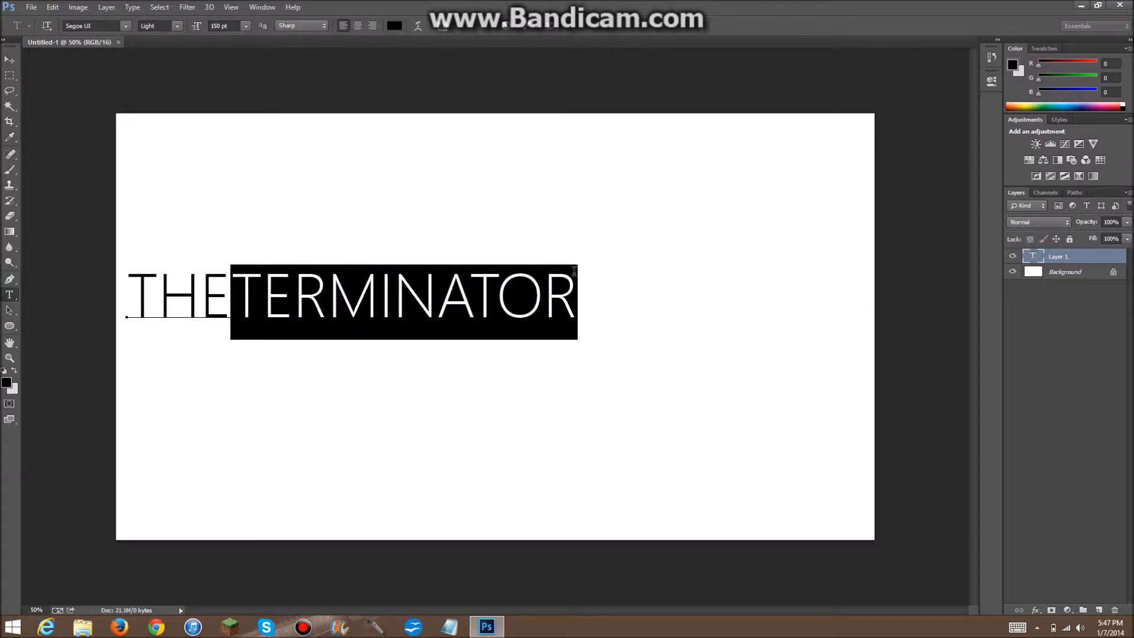
click(171, 27)
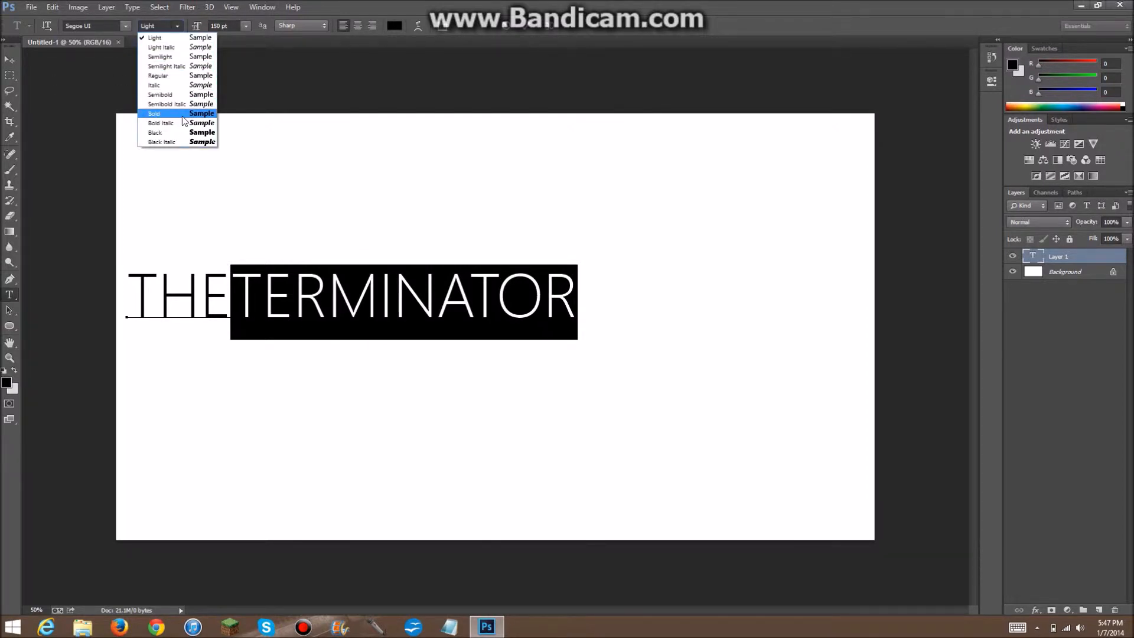
click(184, 121)
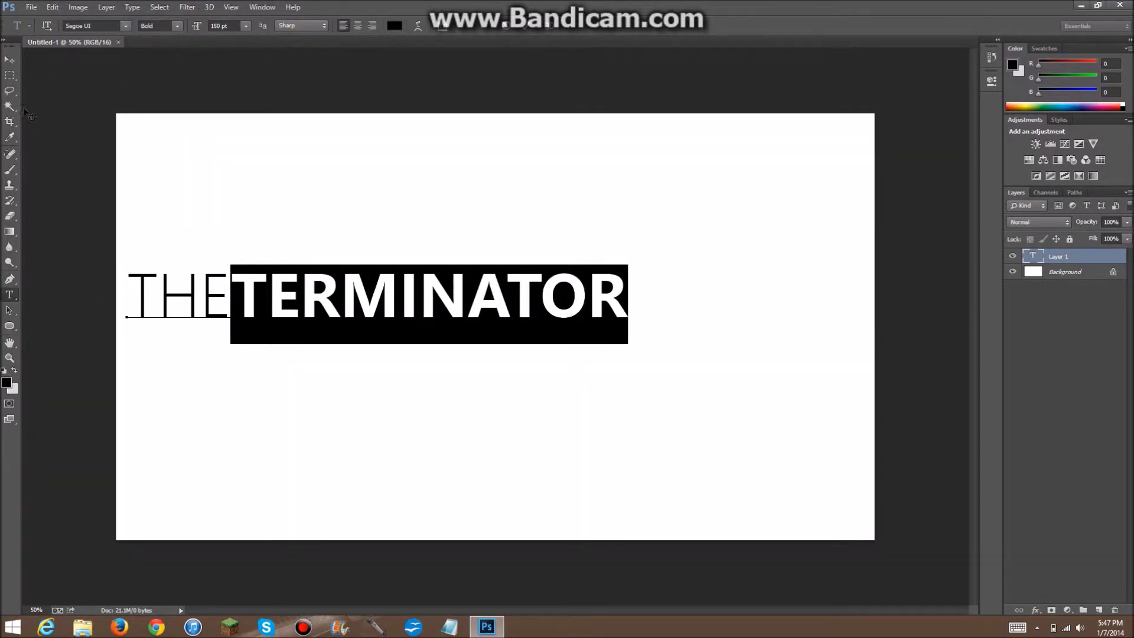
click(11, 59)
drag(395, 308, 528, 326)
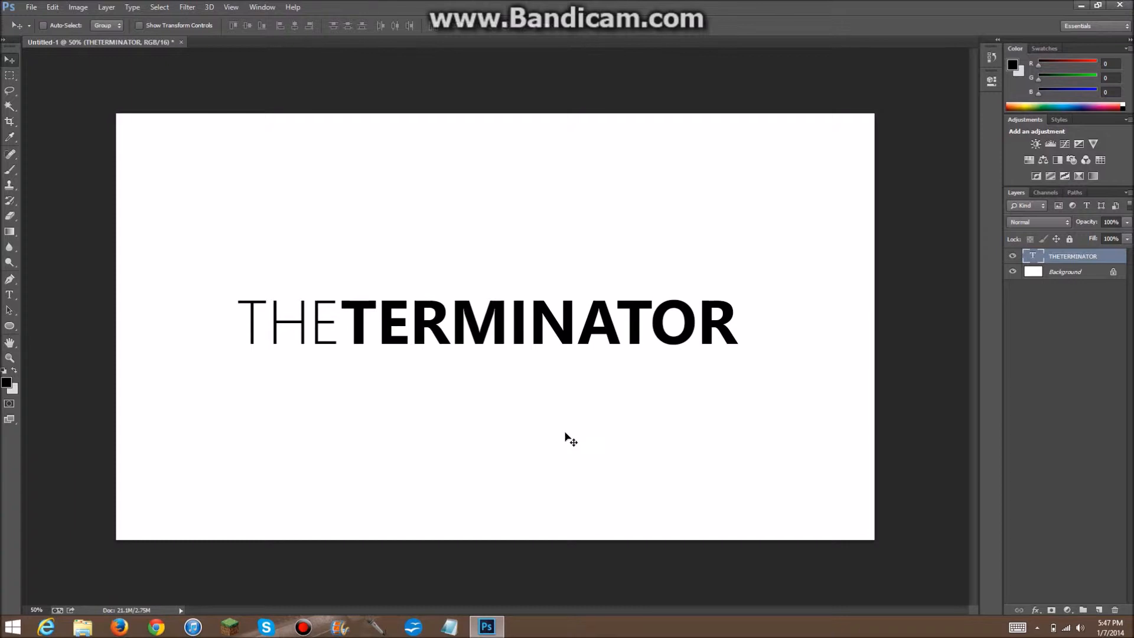
Duplicate the THETERMINATOR text layer and rasterize the type of the copy.
key(ctrl+j)
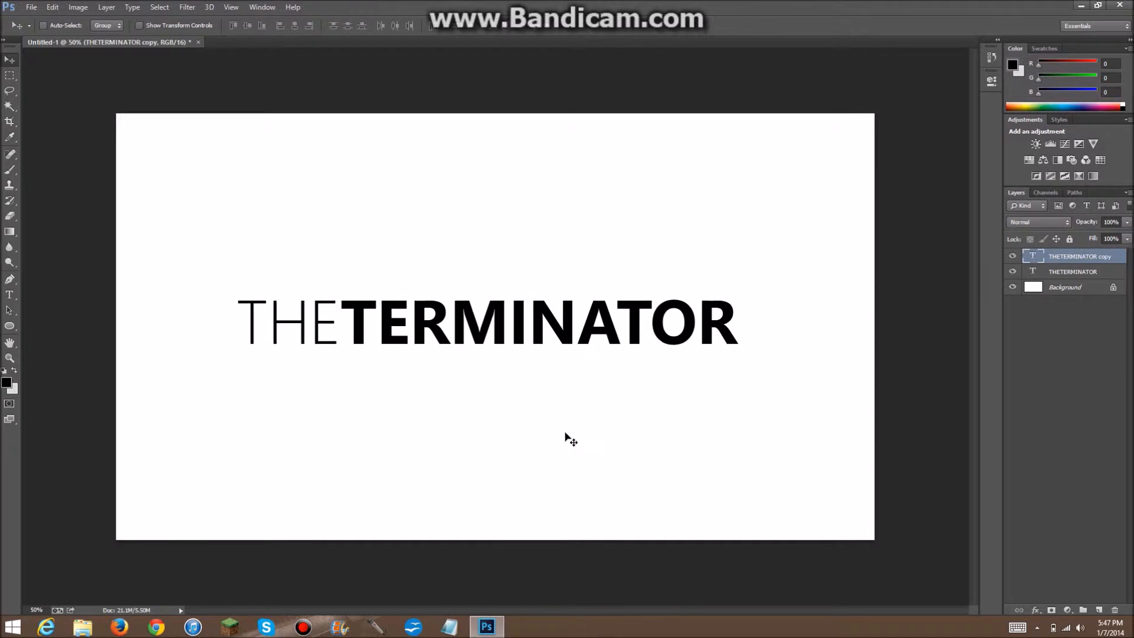
right_click(1056, 267)
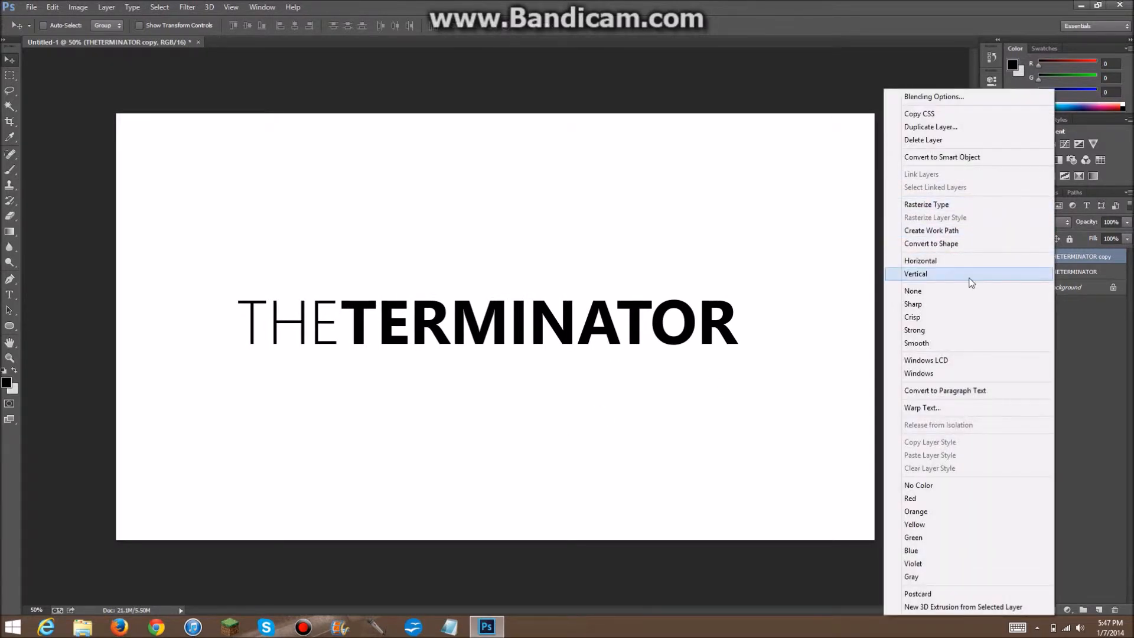
click(828, 83)
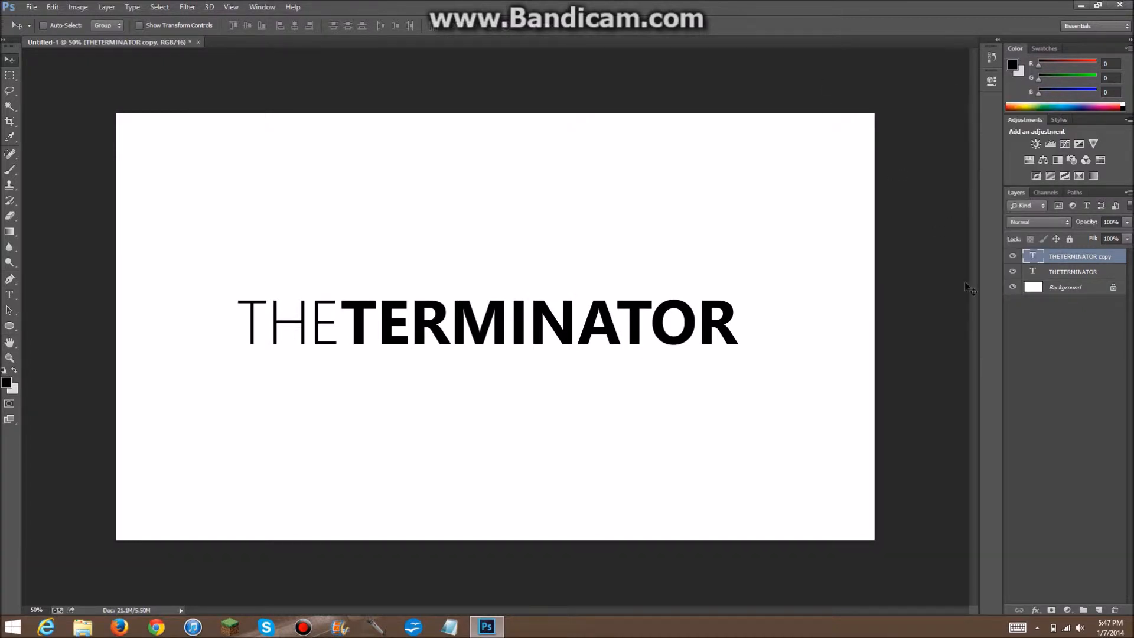
right_click(1071, 260)
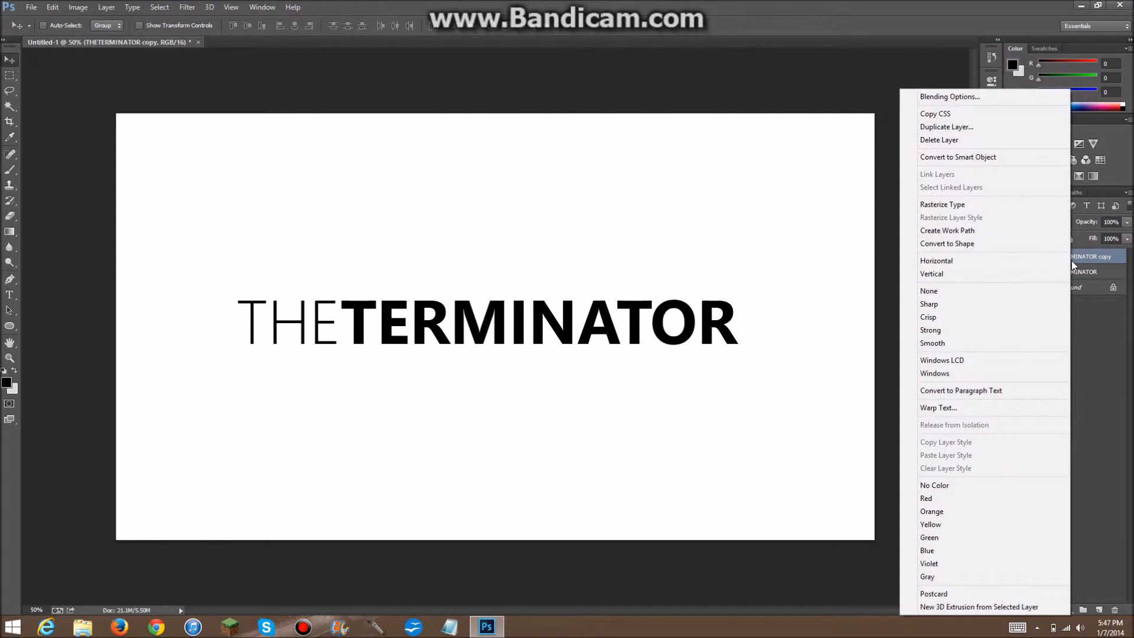
click(1001, 204)
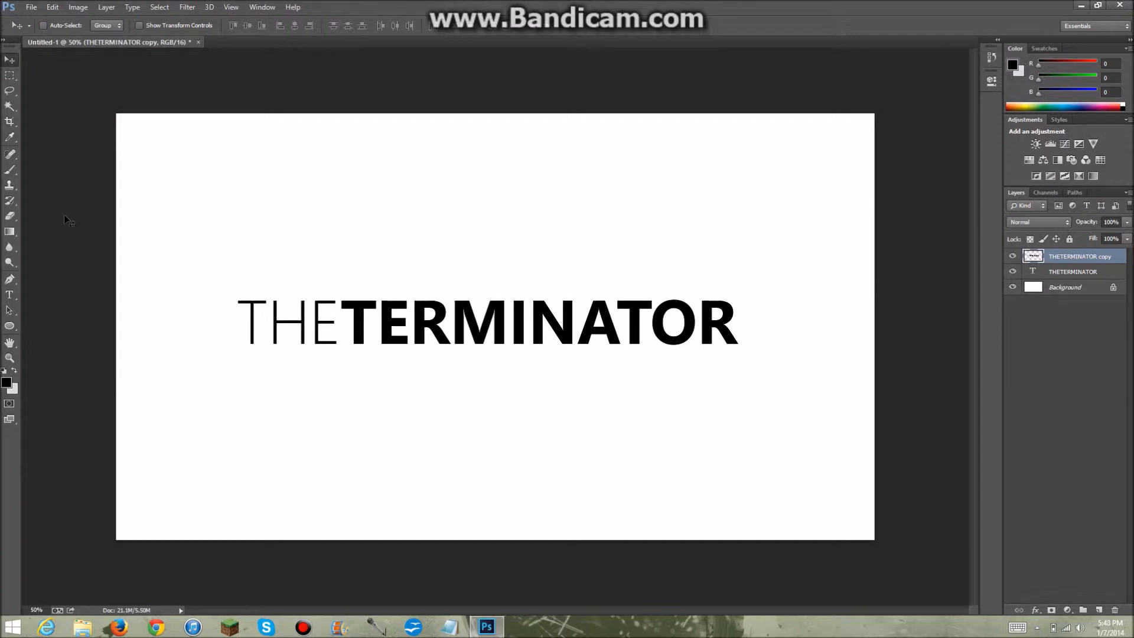
Select the enclosed holes of the letters R, A, O and R with the Magic Wand and expand the selection by 2 pixels.
click(10, 107)
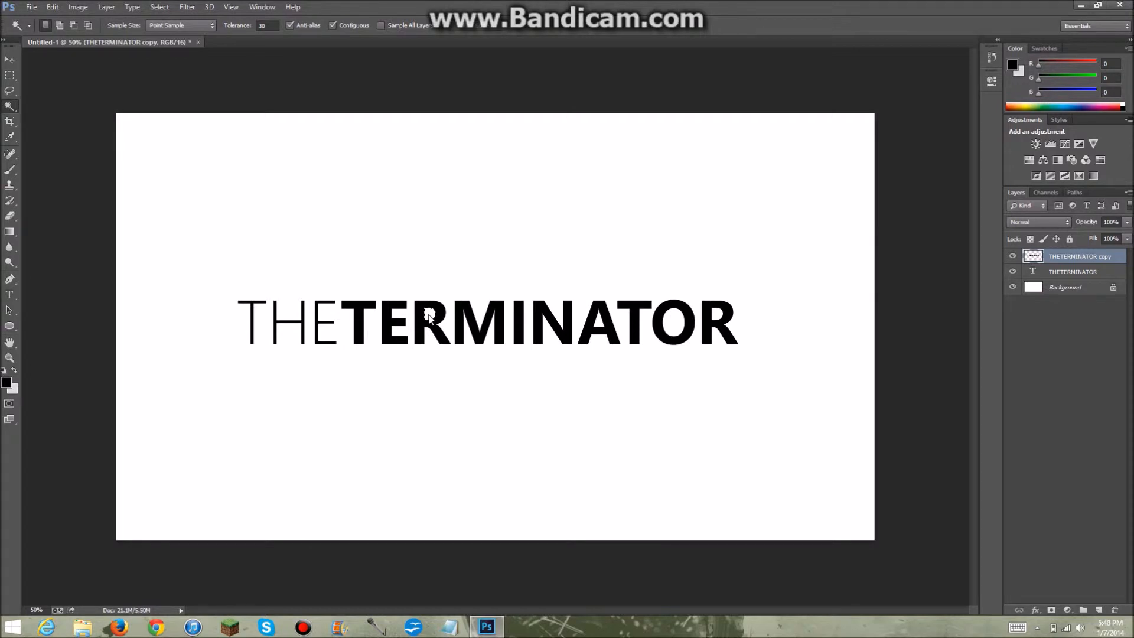
key(shift)
click(160, 7)
mouse_move(196, 148)
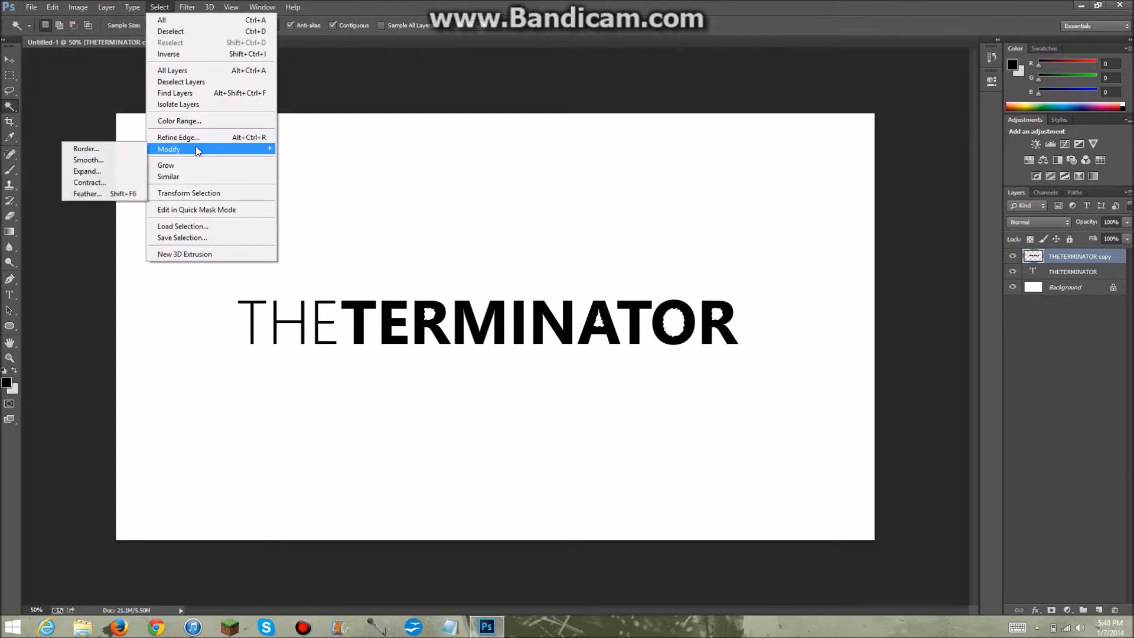
click(134, 176)
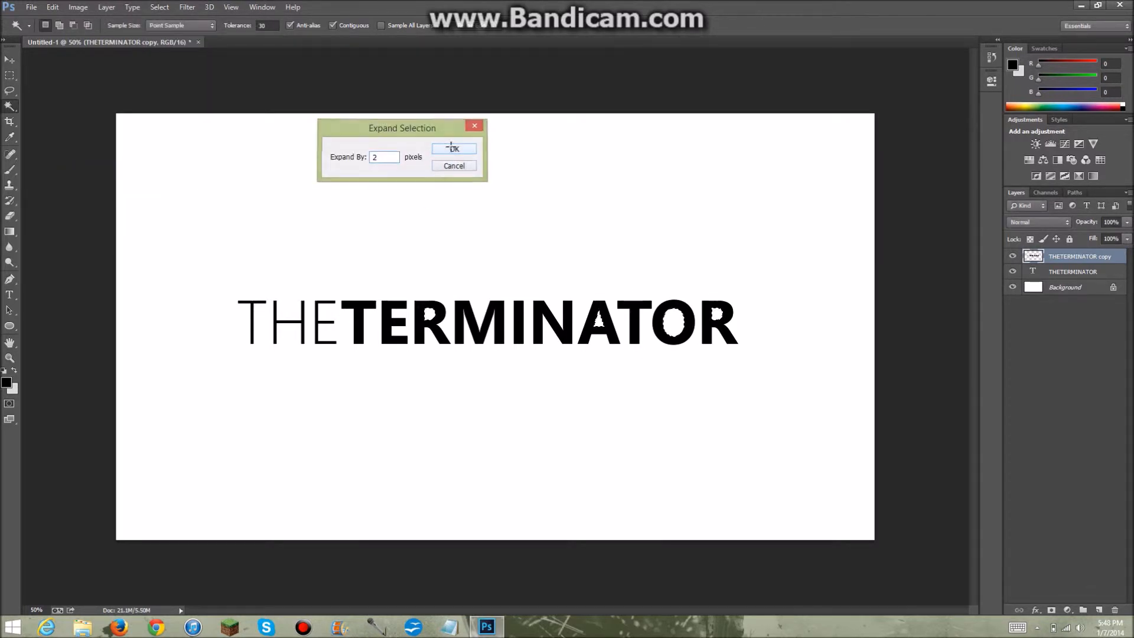
click(452, 149)
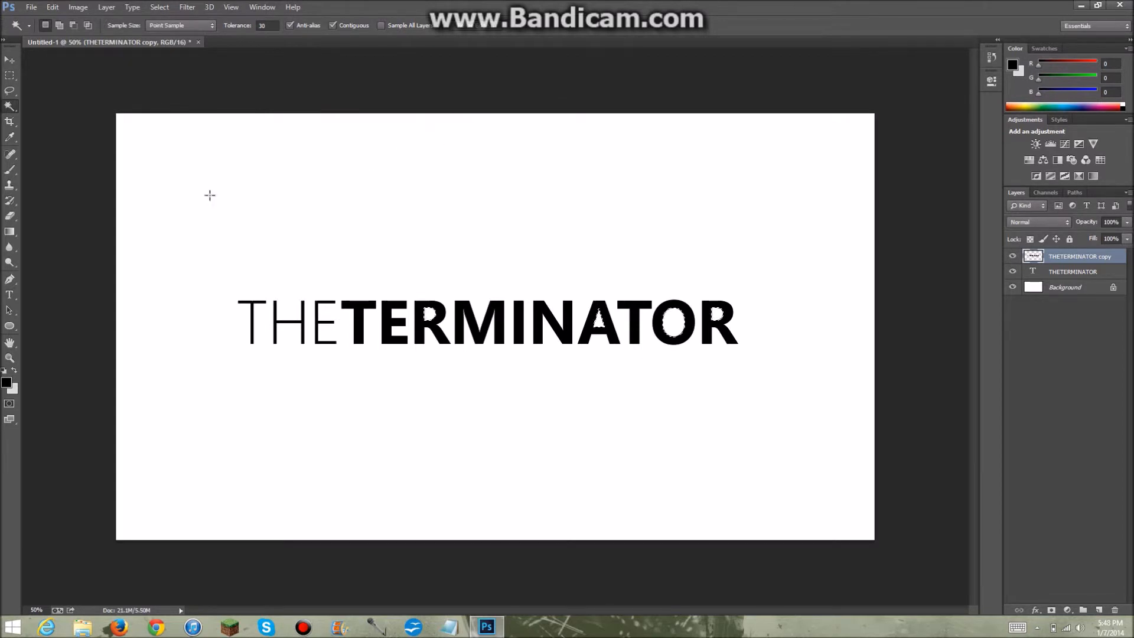
Fill the selected letter holes with black using the Paint Bucket, clear the selection and duplicate the filled layer.
click(12, 236)
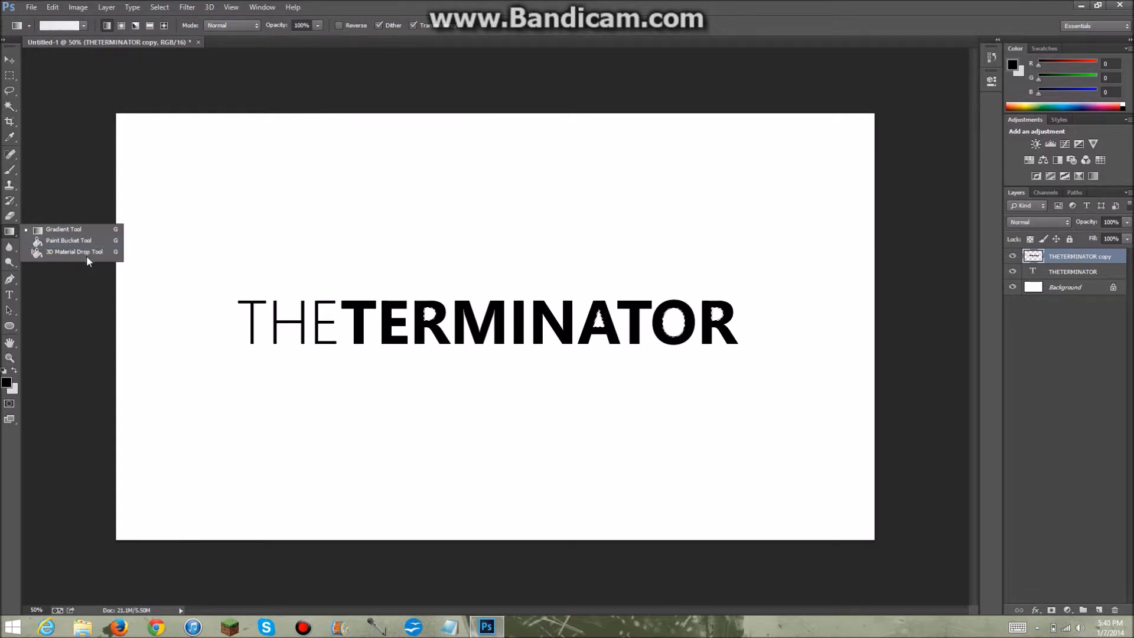
click(91, 241)
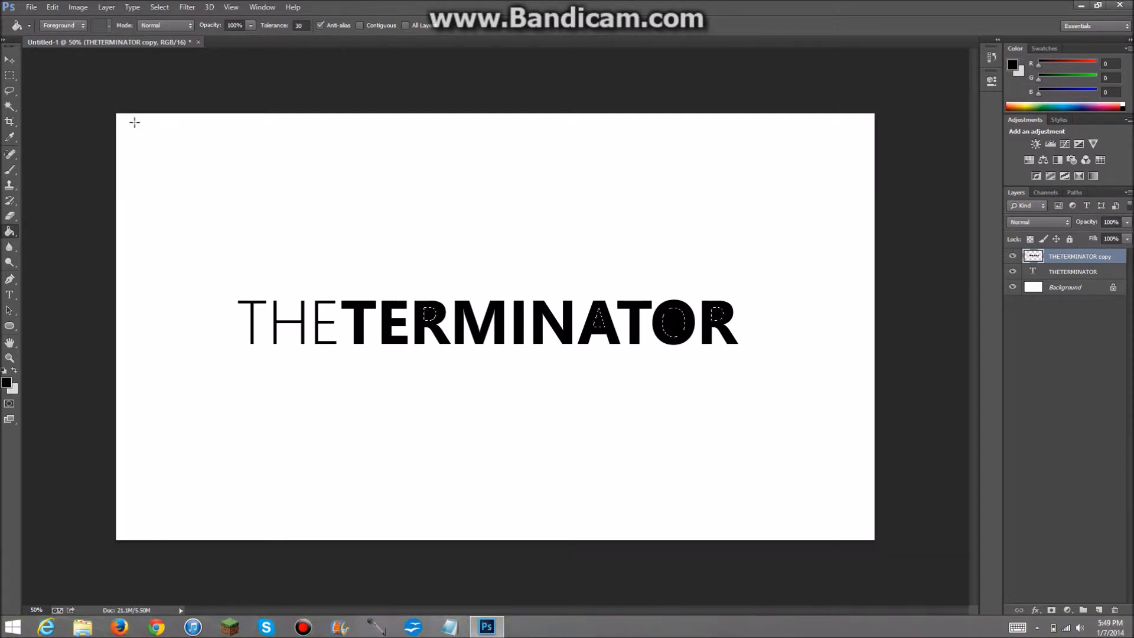
click(18, 112)
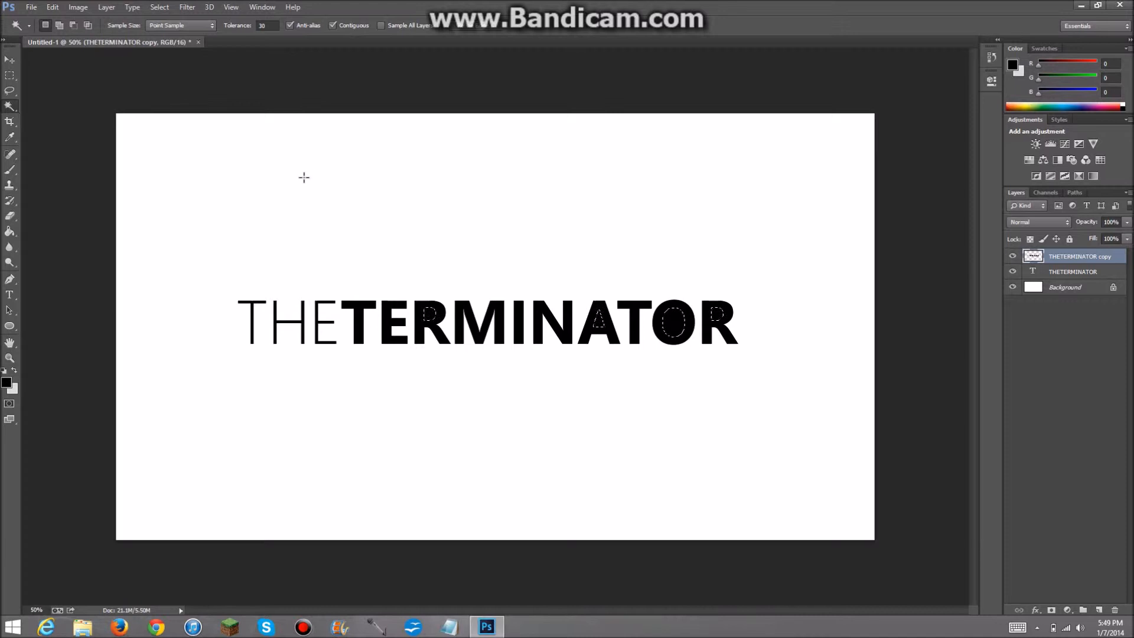
key(ctrl+d)
key(ctrl+j)
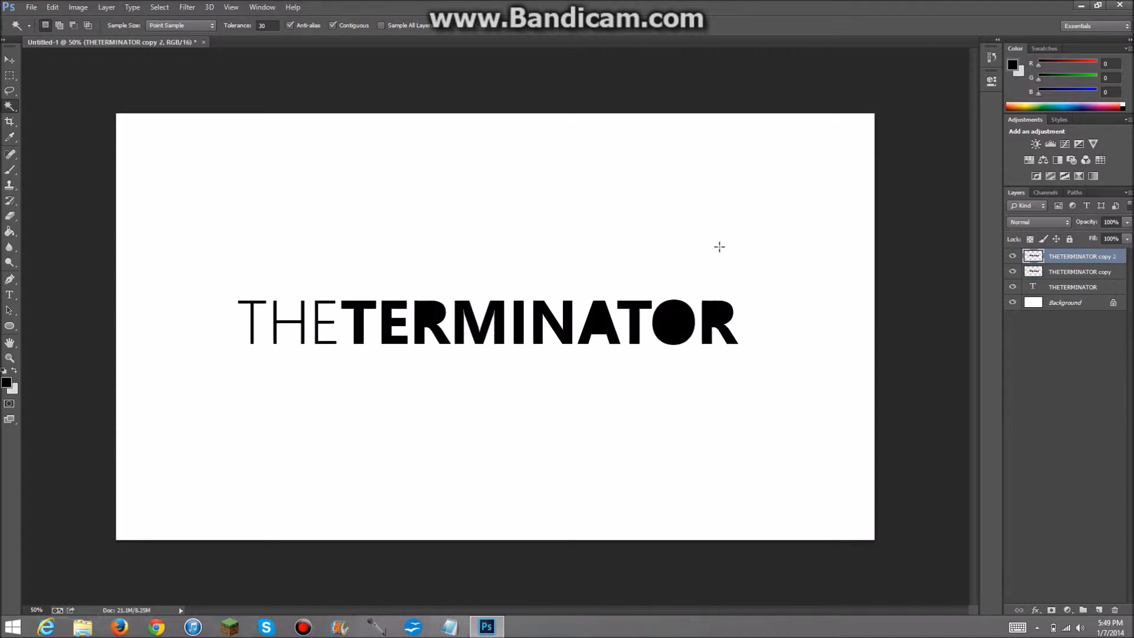
Duplicate the THETERMINATOR copy 2 layer and set the duplicate's Hue/Saturation lightness to 40.
key(ctrl+j)
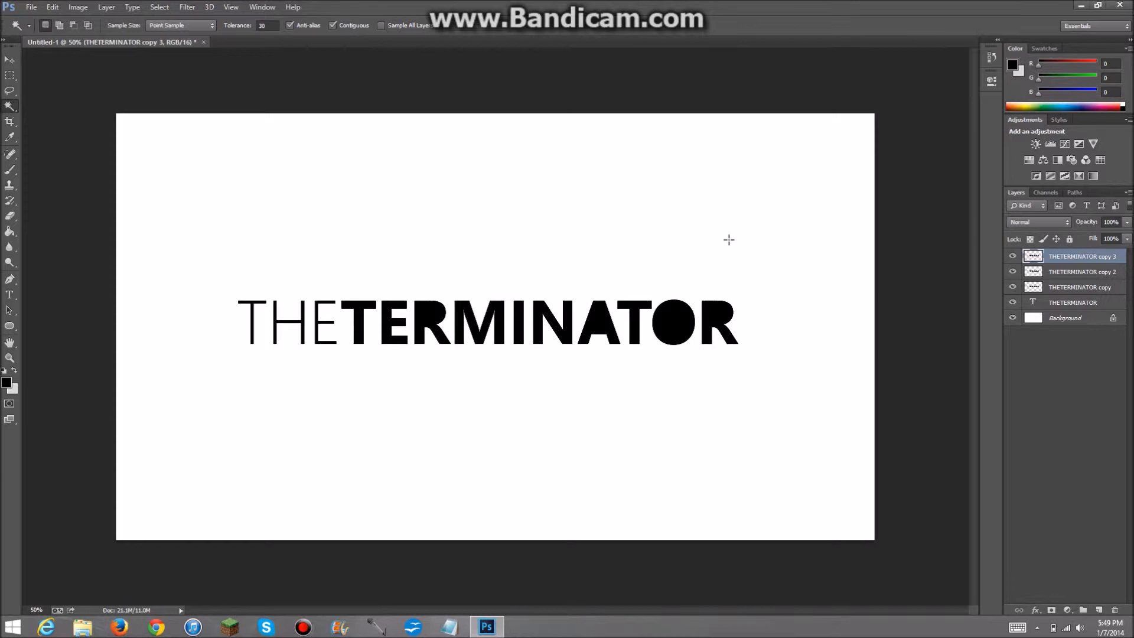
click(86, 7)
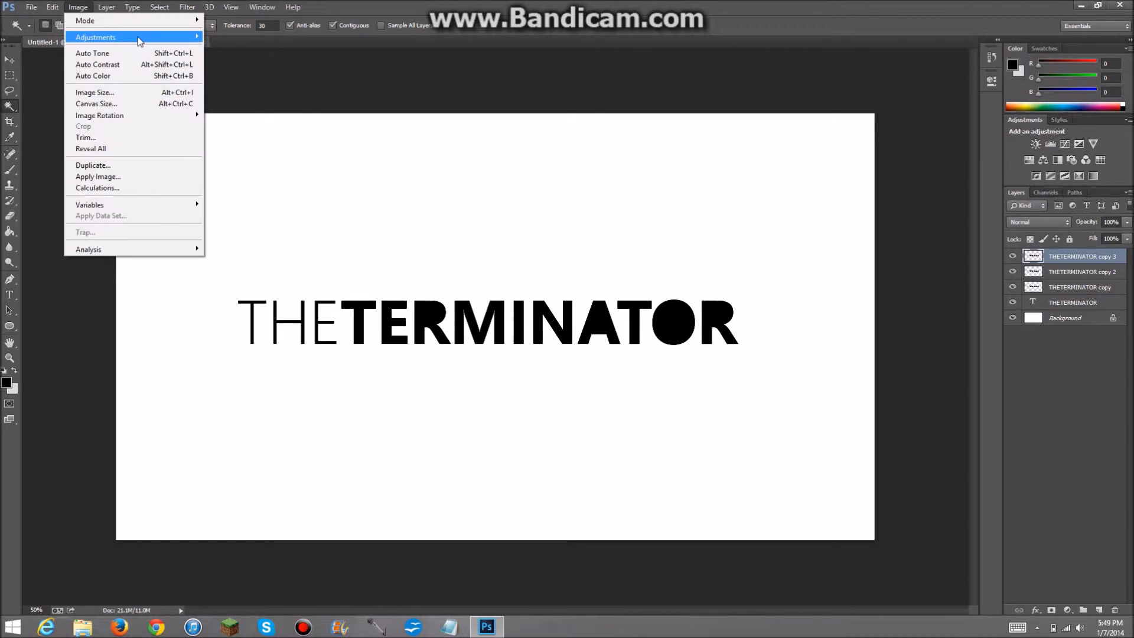
mouse_move(118, 37)
click(271, 98)
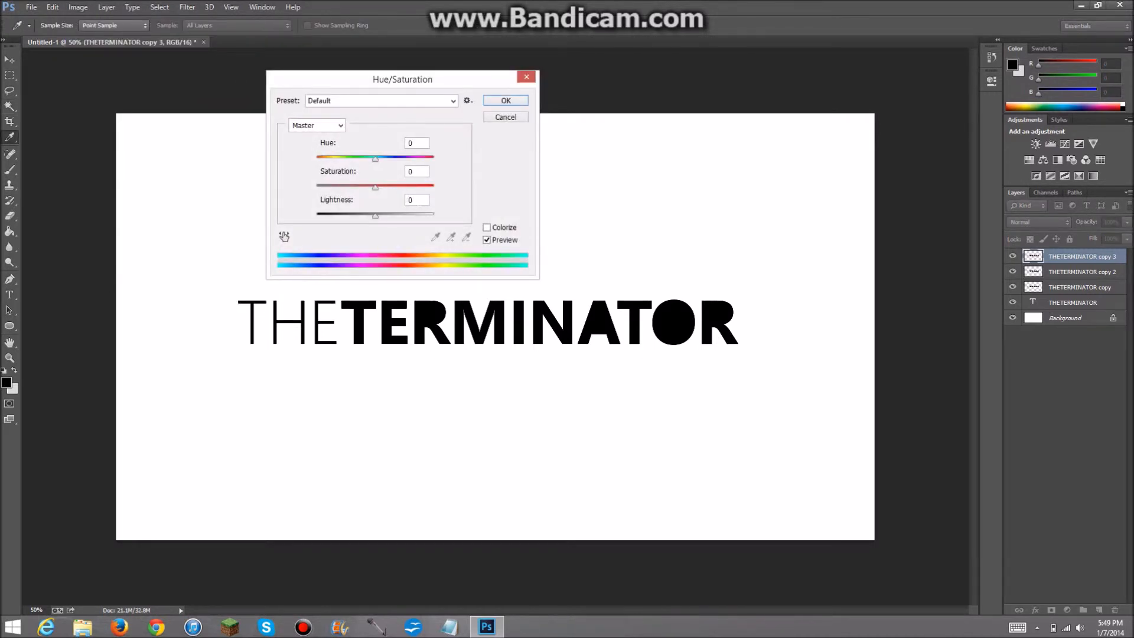
text(40)
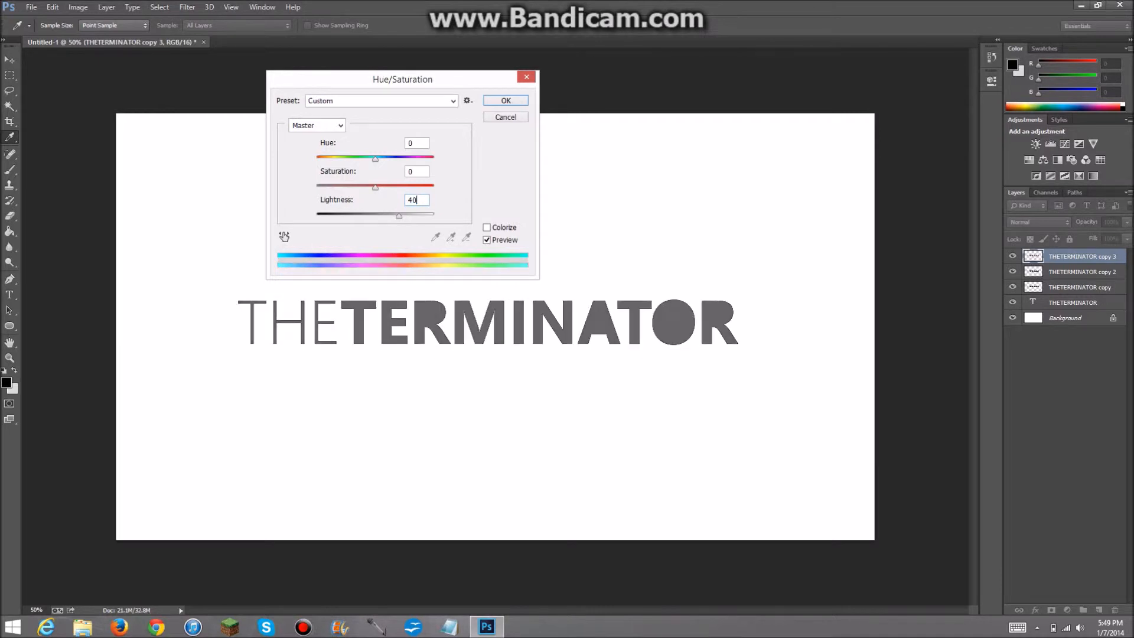
key(Return)
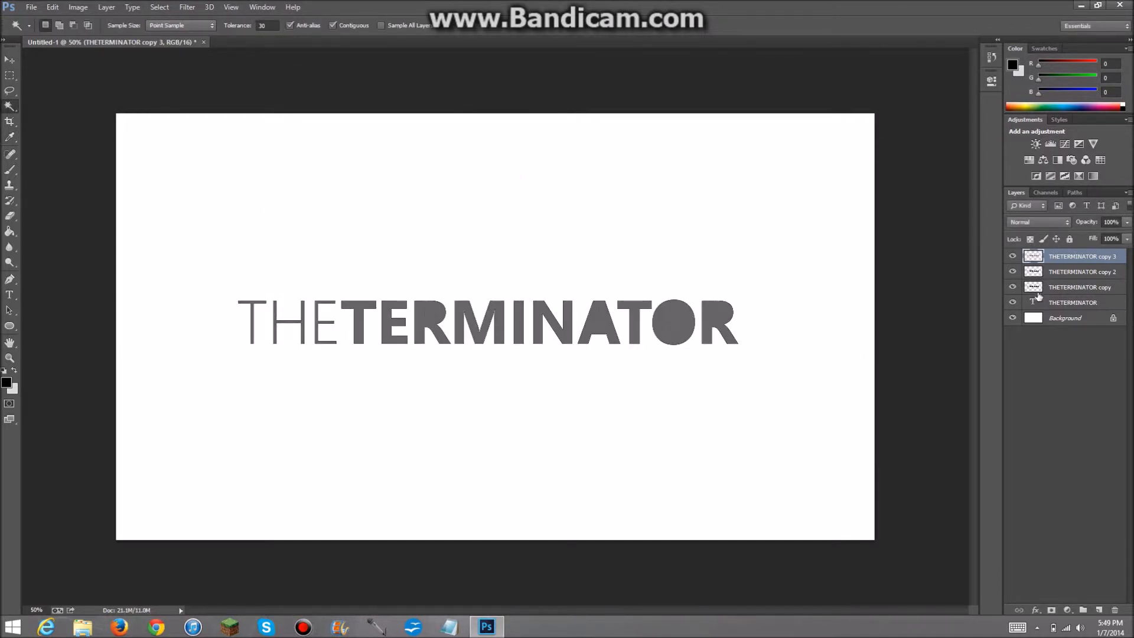
Compare the text with and without the gray THETERMINATOR copy 3 layer and move that layer below THETERMINATOR copy 2.
click(1013, 257)
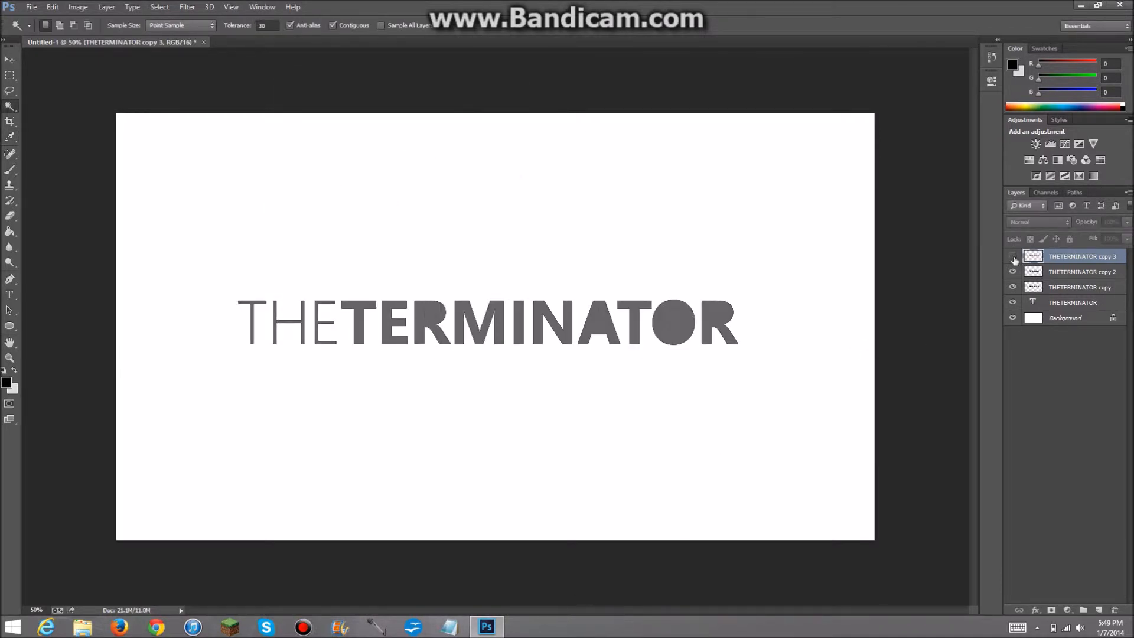
click(1013, 257)
click(1014, 257)
click(1014, 258)
drag(1060, 258, 1078, 286)
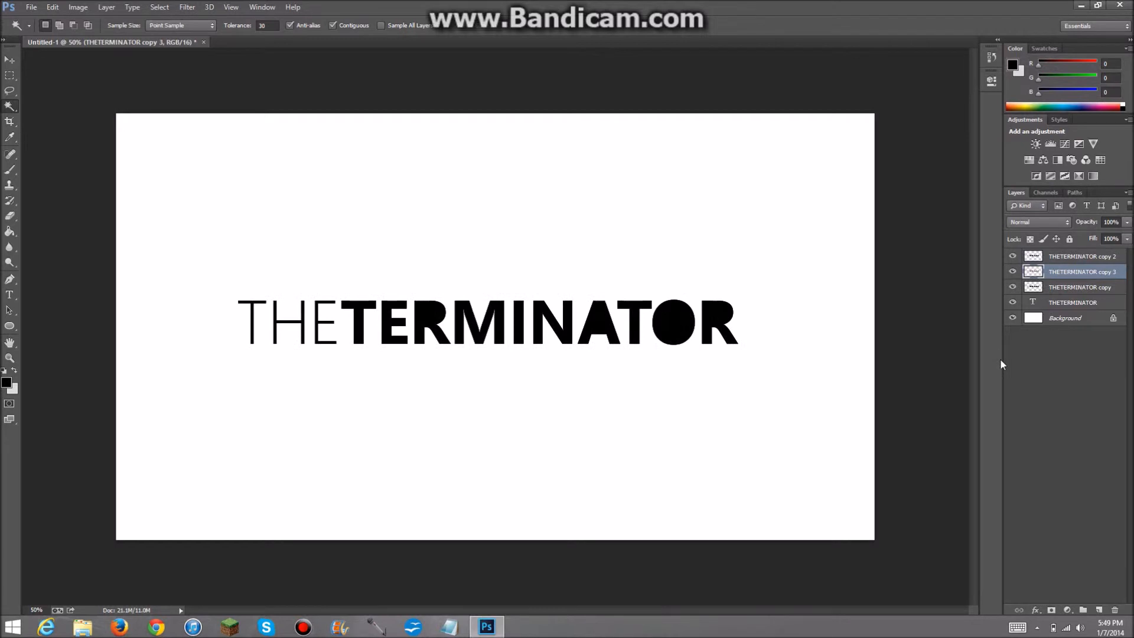
Apply a Gaussian Blur to the THETERMINATOR copy layer to form a soft shadow around the letters.
click(1063, 288)
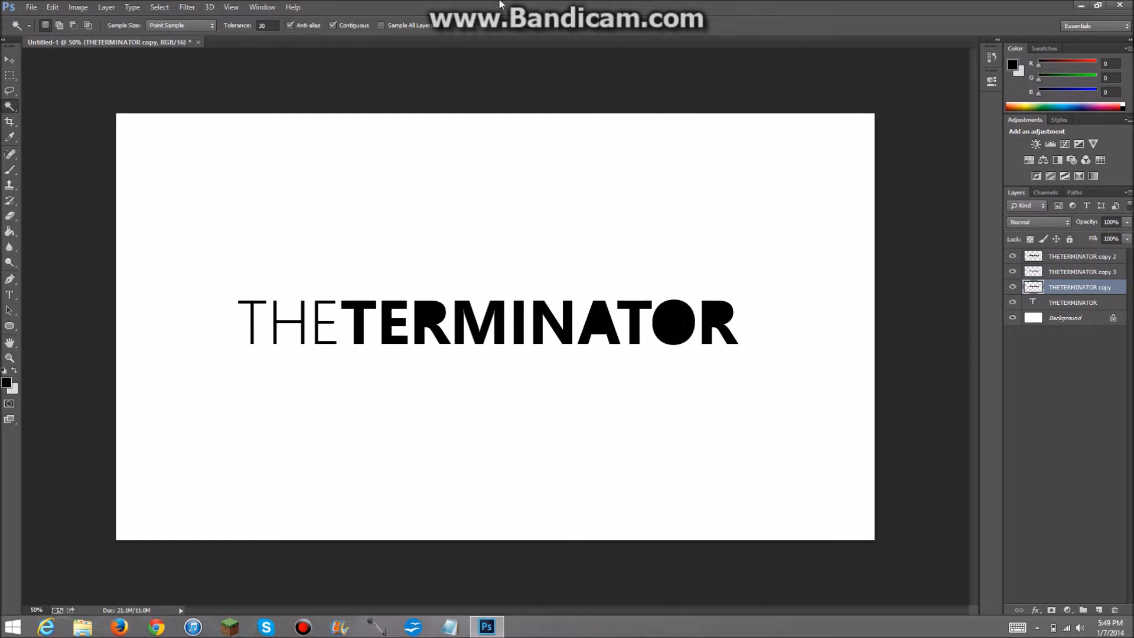
click(186, 7)
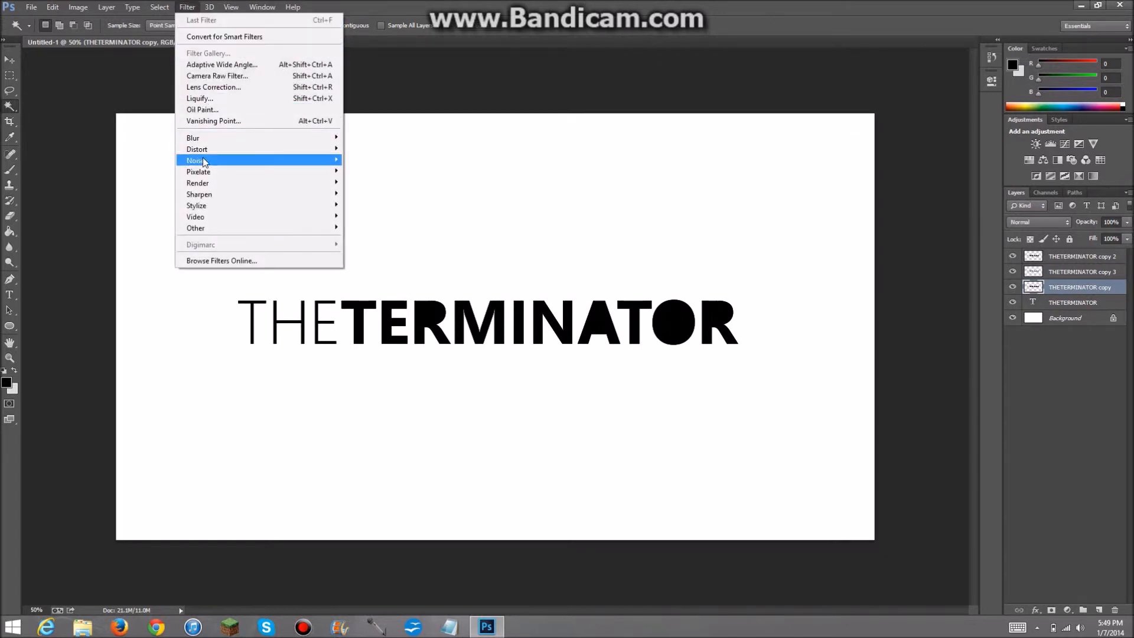
mouse_move(201, 138)
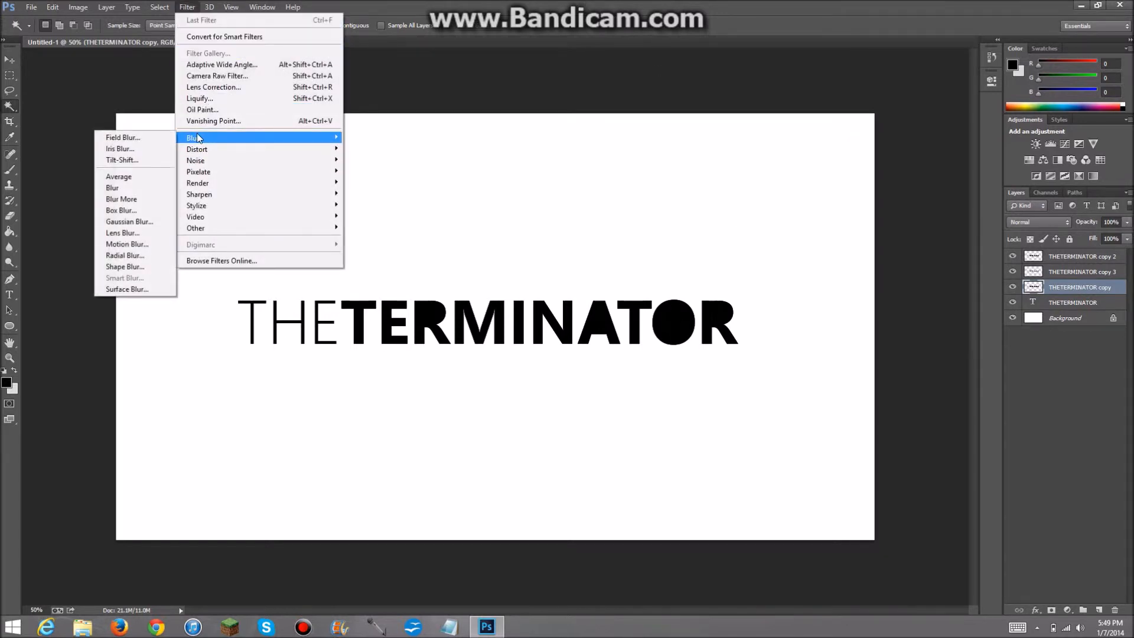
click(159, 222)
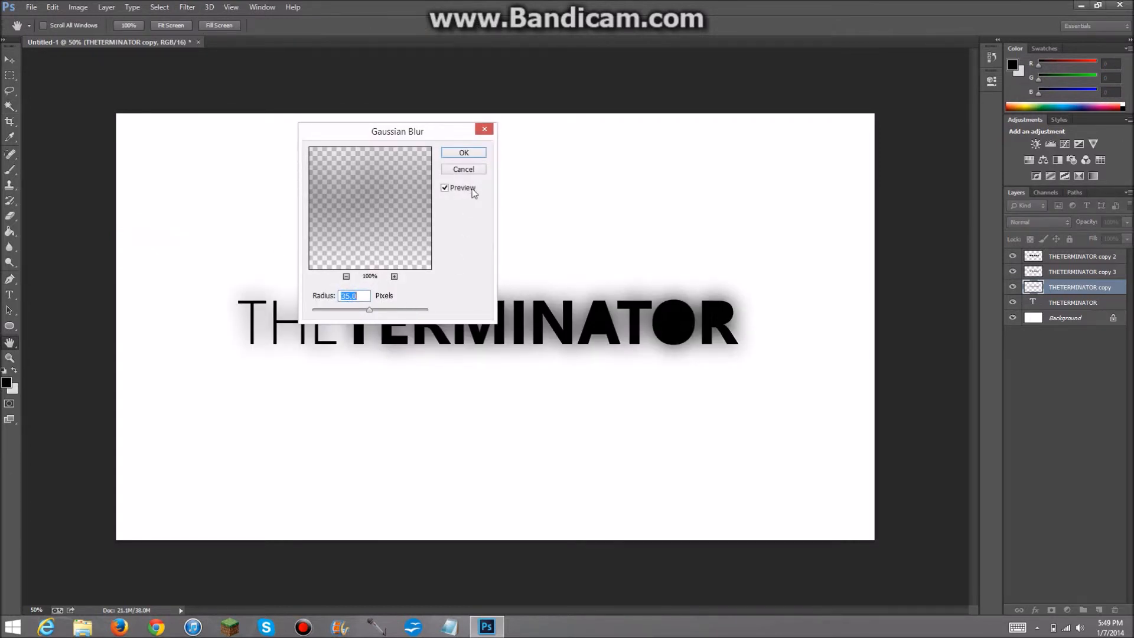
click(465, 153)
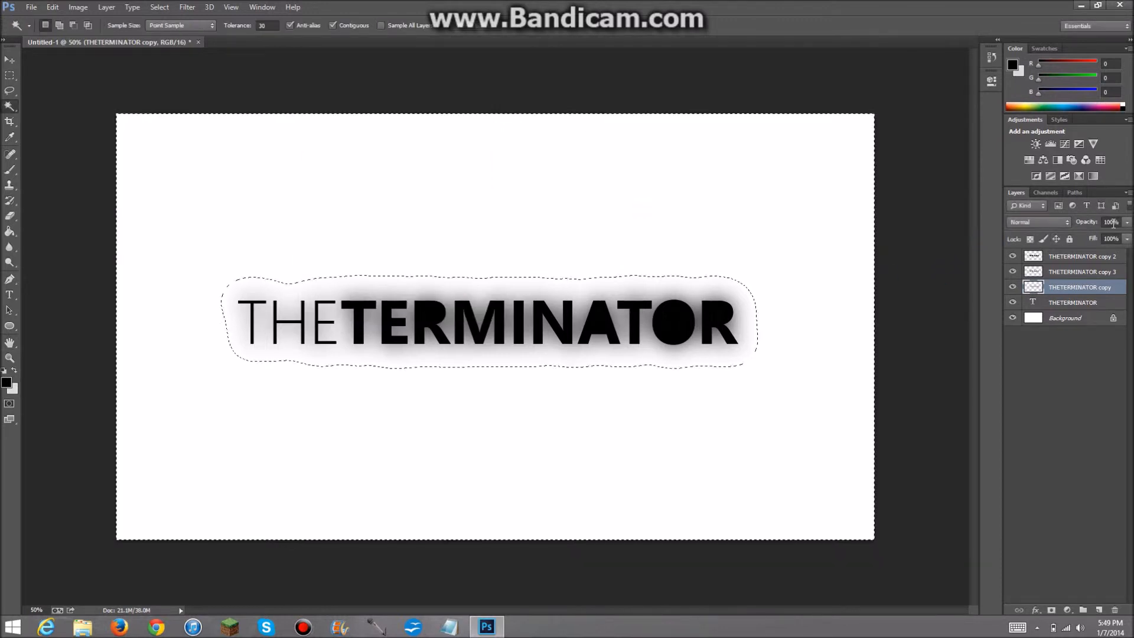
Set the blurred THETERMINATOR copy layer's opacity to 80% and clear the selection.
click(1118, 223)
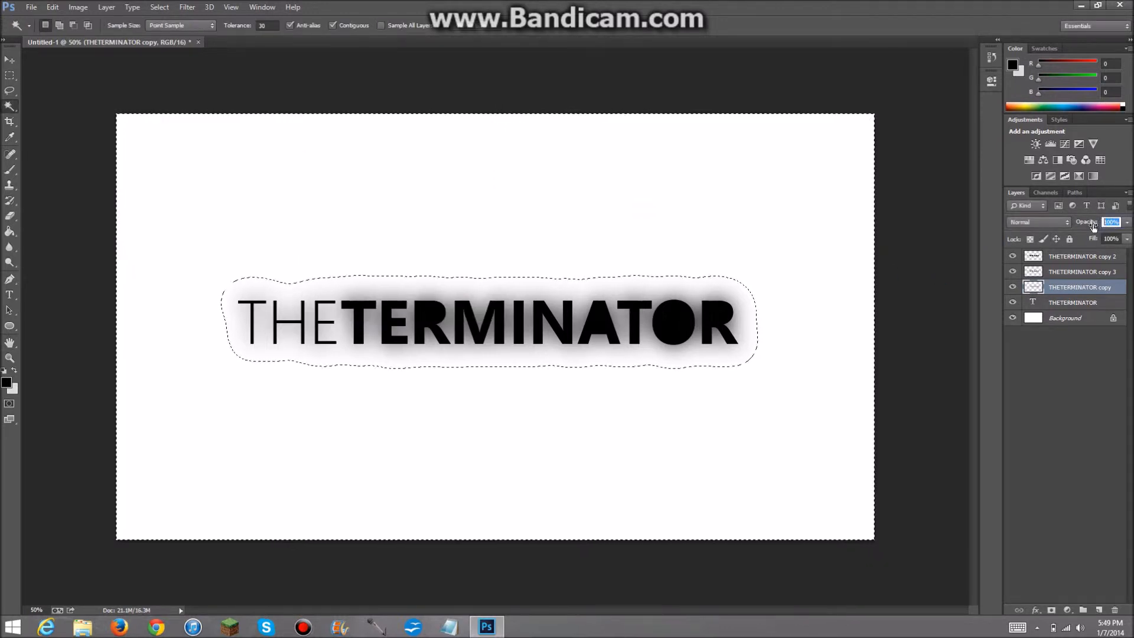
text(80)
key(Return)
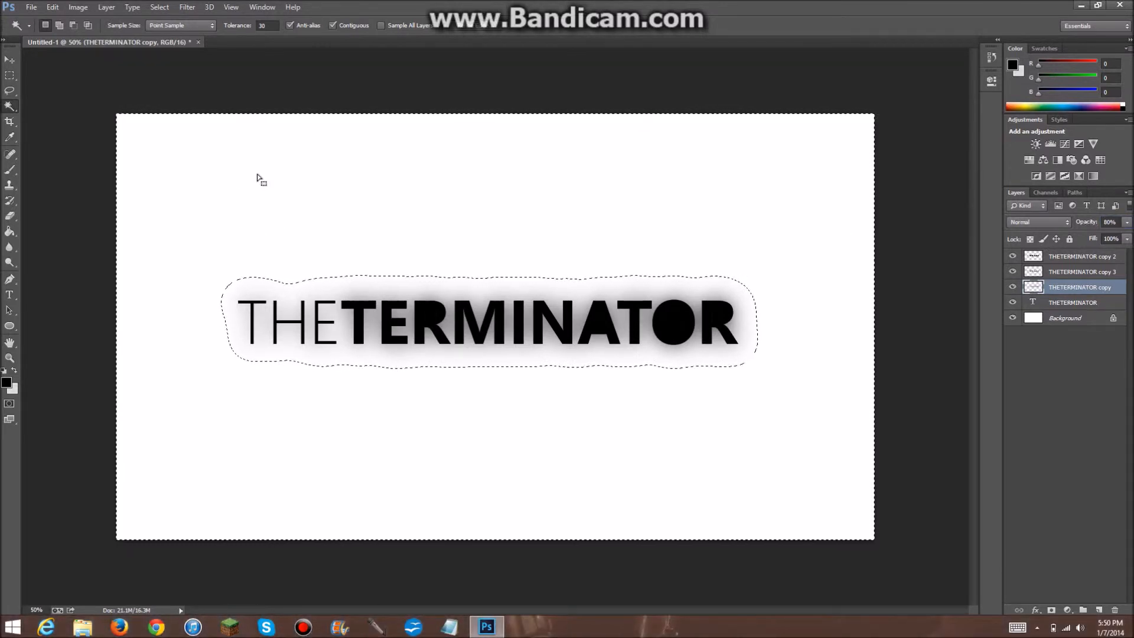
key(ctrl+d)
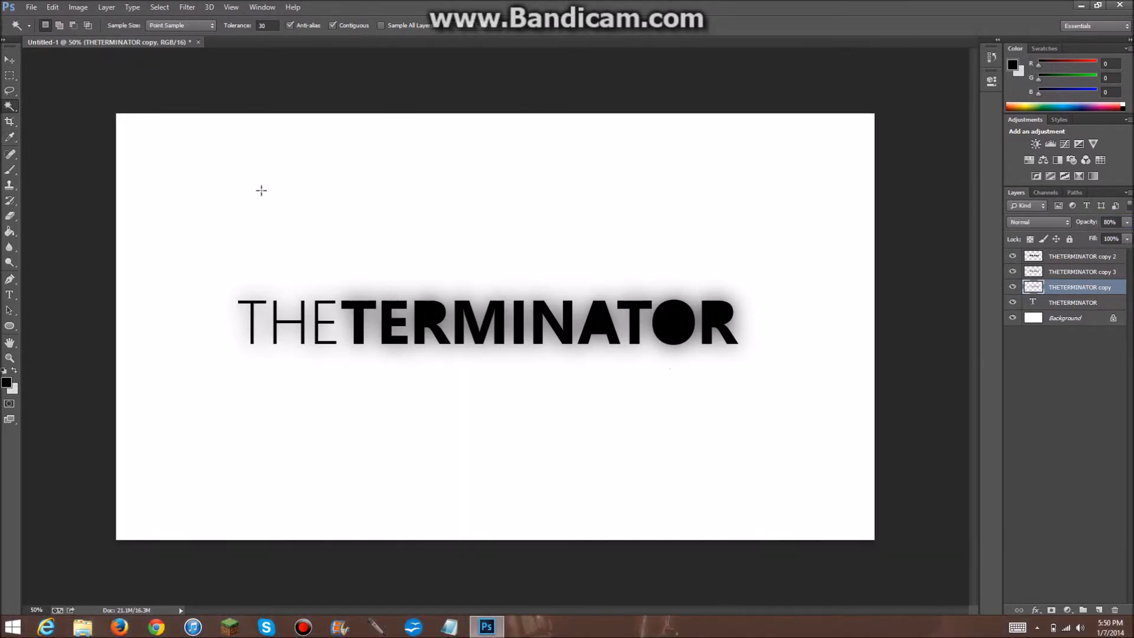
On the THETERMINATOR copy 2 layer, select several thin horizontal strips across the full width of the text with the Rectangular Marquee.
click(9, 75)
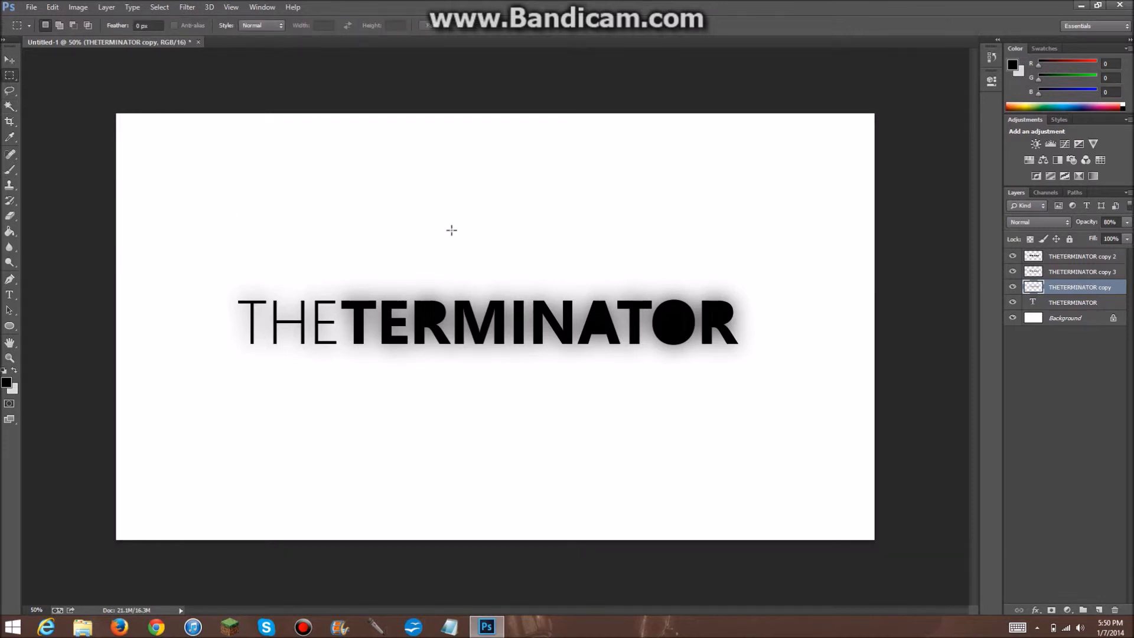
click(1093, 258)
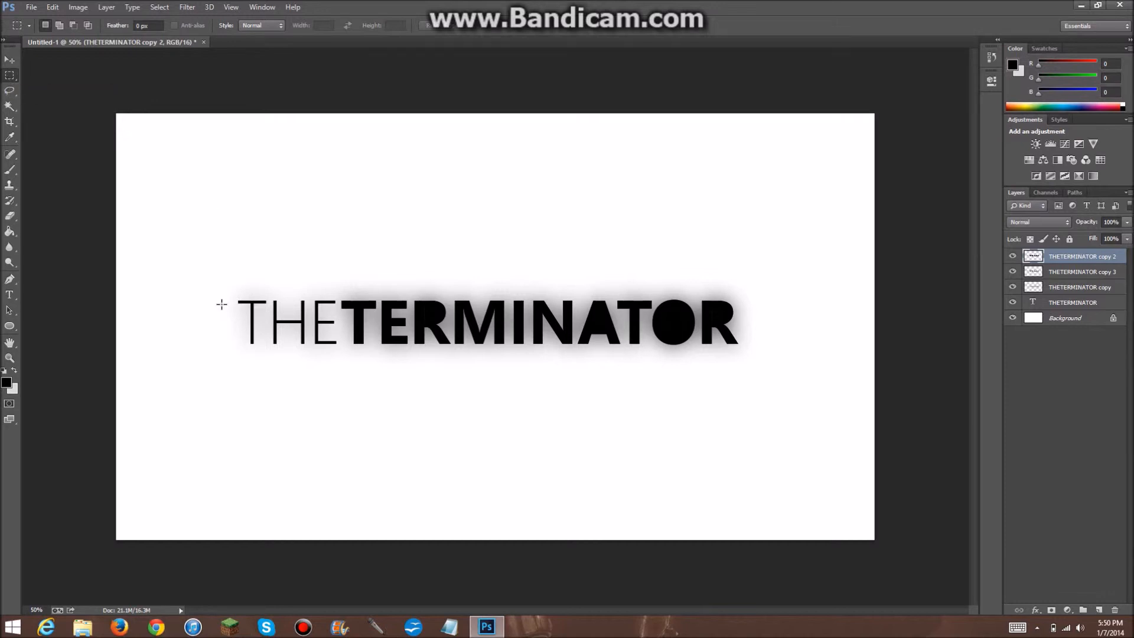
drag(223, 299, 757, 303)
drag(220, 312, 756, 317)
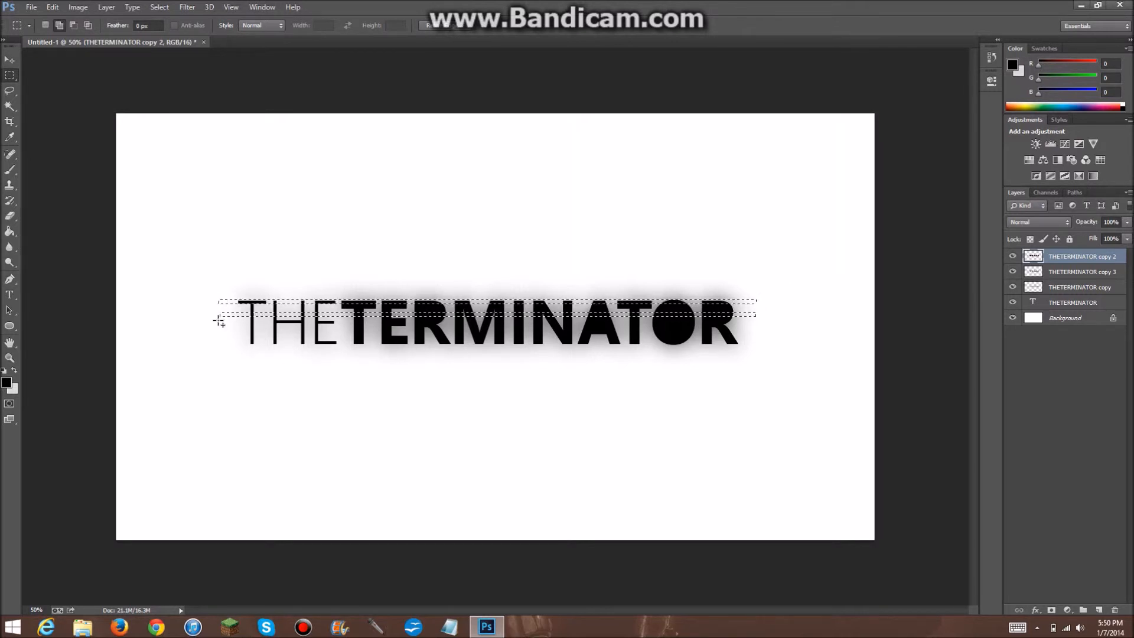
drag(736, 340, 759, 330)
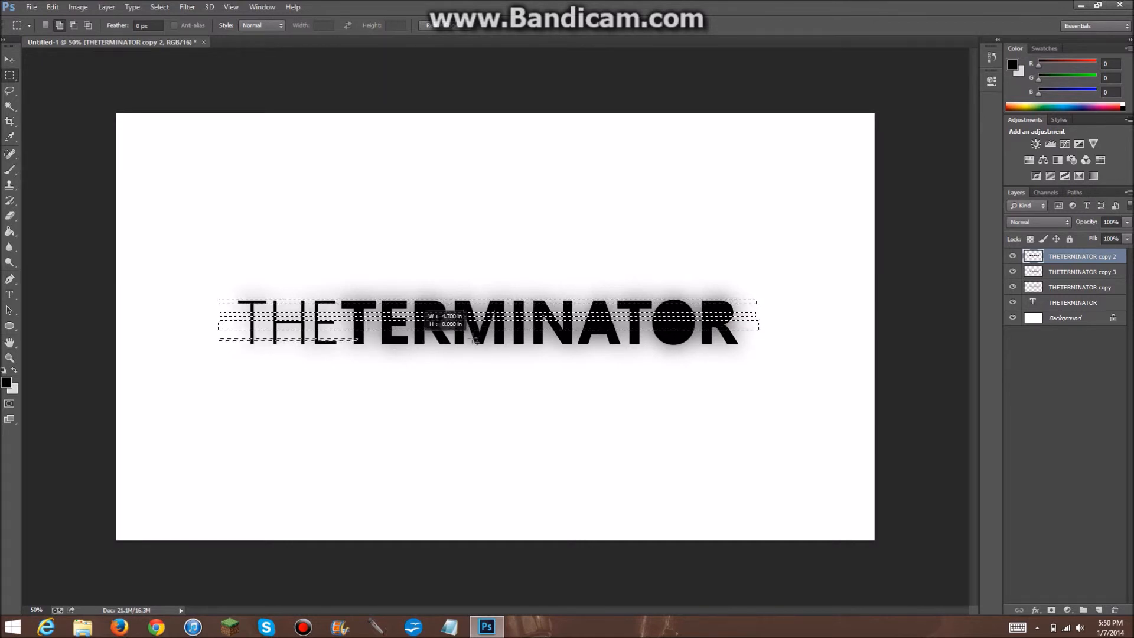
mouse_move(735, 349)
mouse_down()
mouse_move(762, 347)
mouse_move(749, 347)
mouse_up()
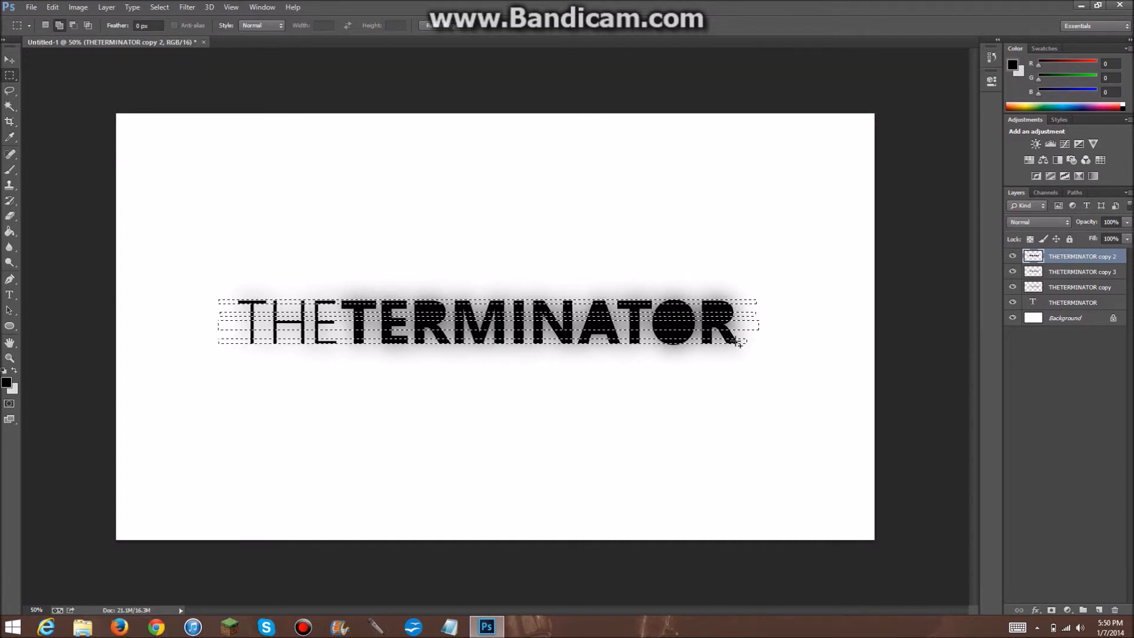
Contract the strip selection, delete its contents from the THETERMINATOR copy 2 layer and deselect.
click(152, 8)
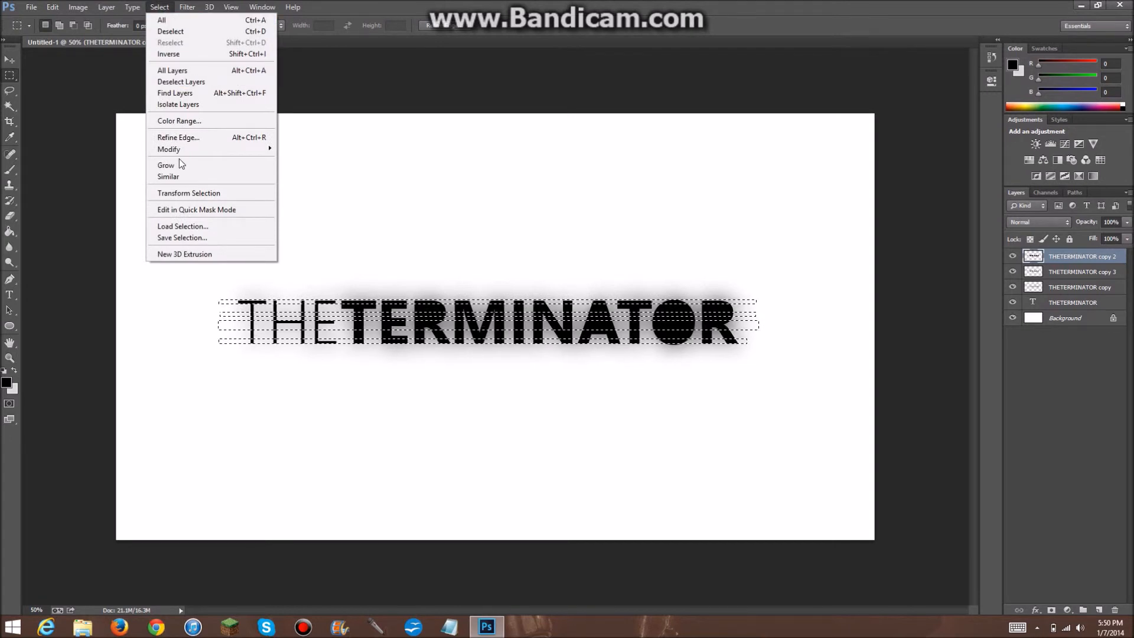
mouse_move(179, 150)
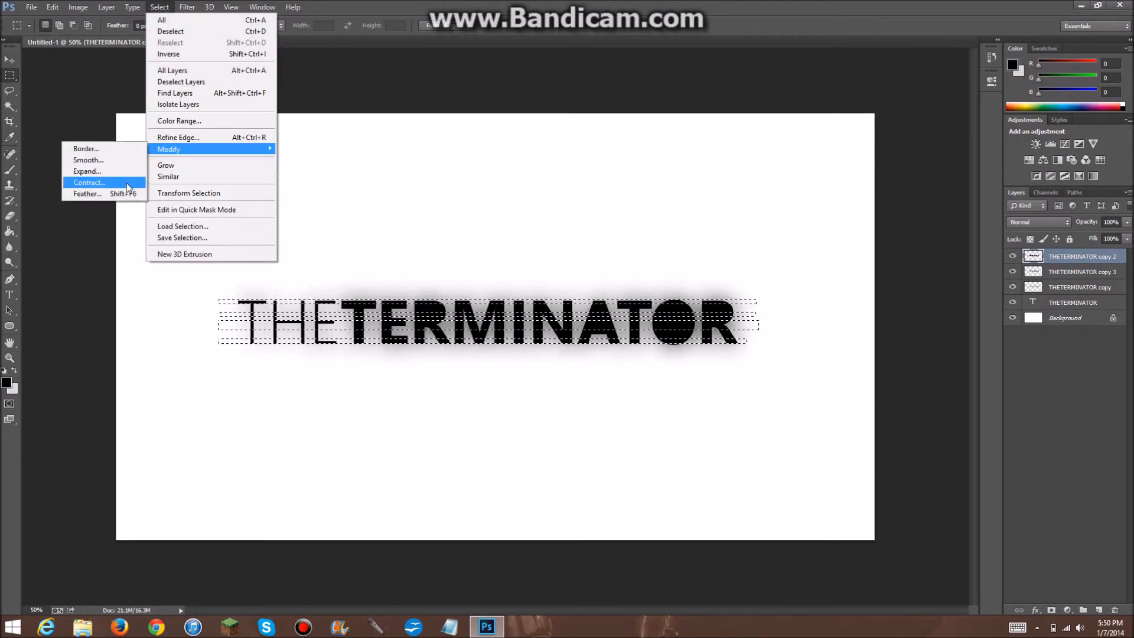
click(88, 183)
click(457, 151)
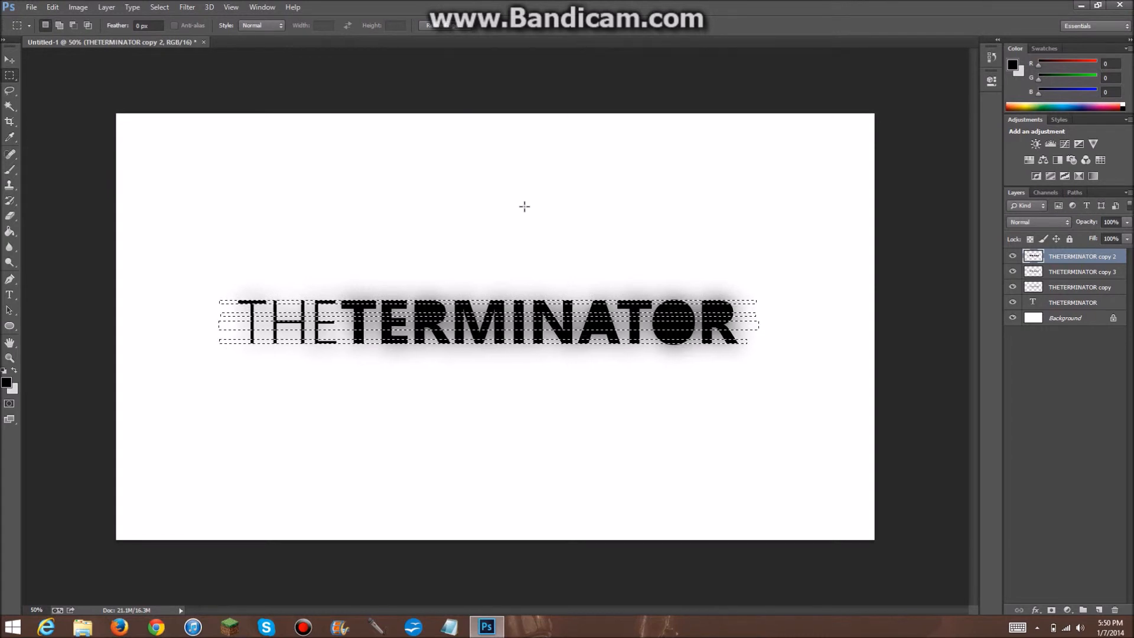
key(Delete)
key(ctrl+d)
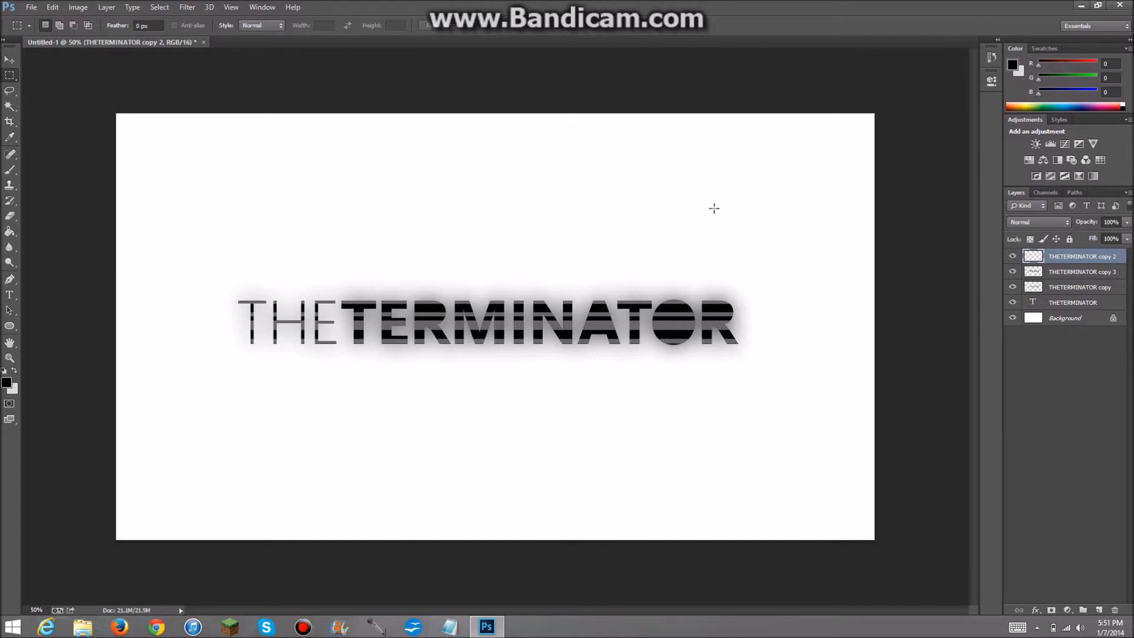
Duplicate the THETERMINATOR copy 2 and copy 3 layers together and place the duplicates, flipped vertically, directly beneath the original text as a reflection.
shift+click(1092, 277)
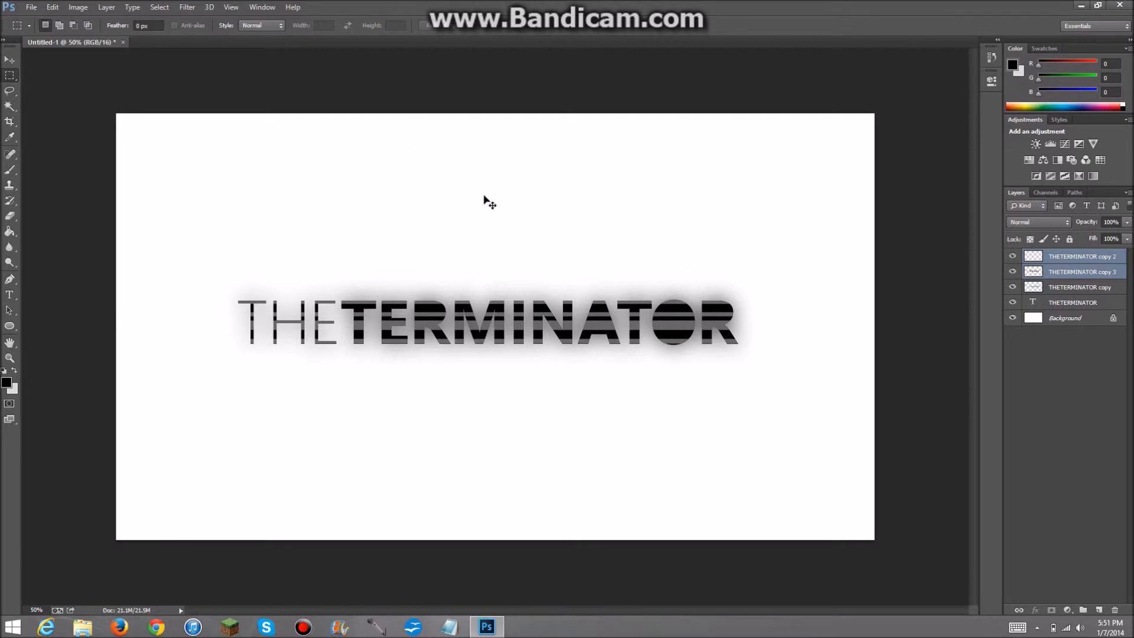
key(ctrl+j)
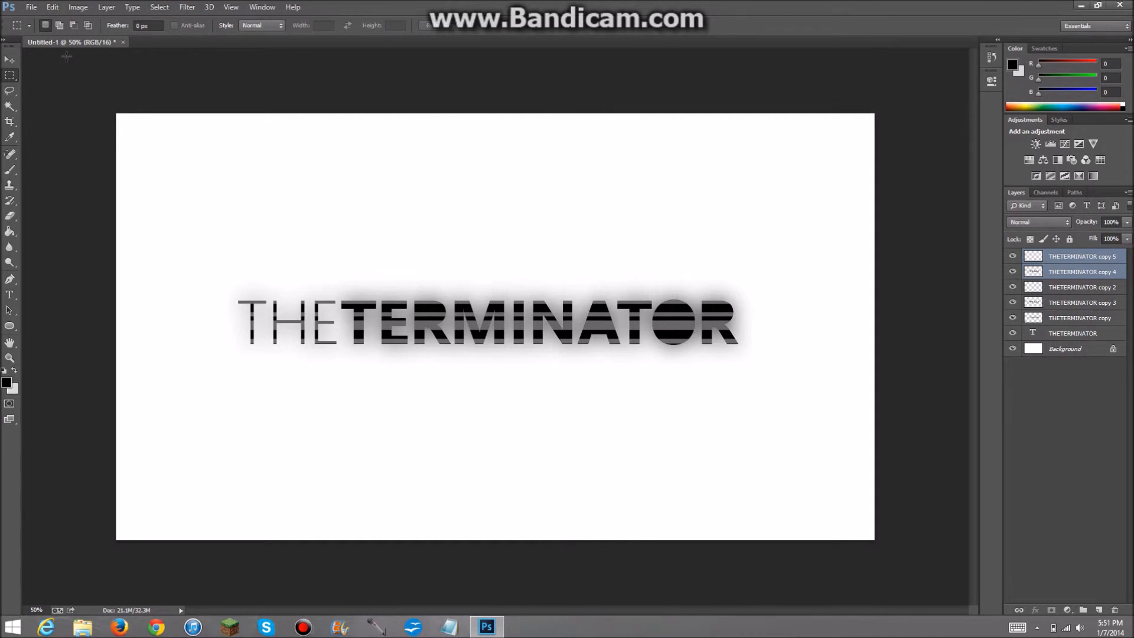
click(48, 7)
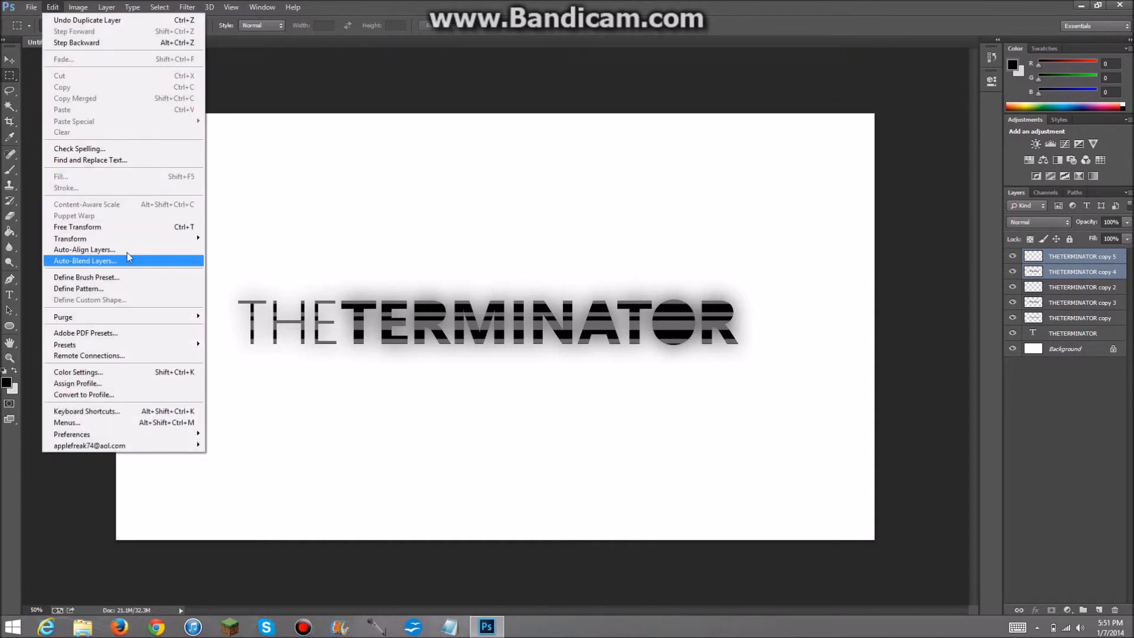
mouse_move(147, 240)
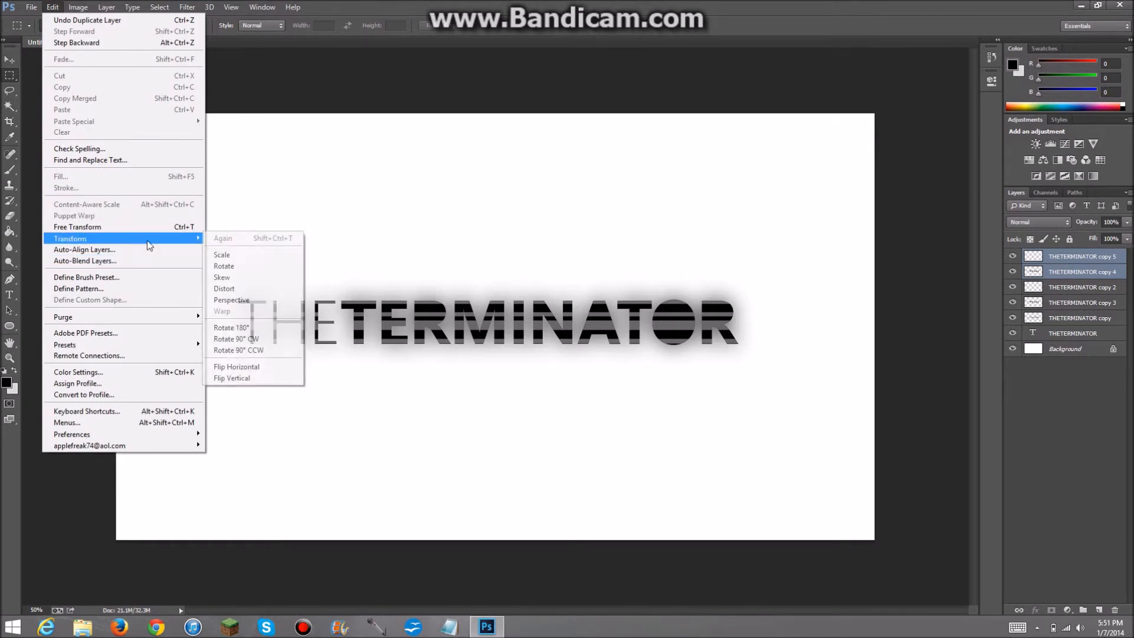
click(272, 377)
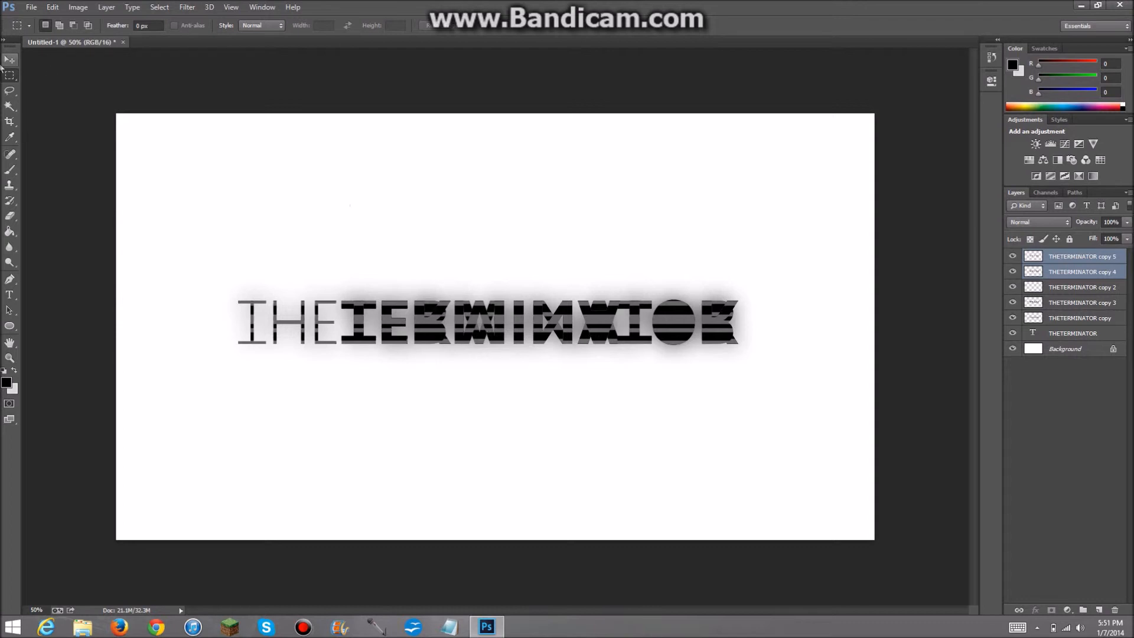
click(10, 62)
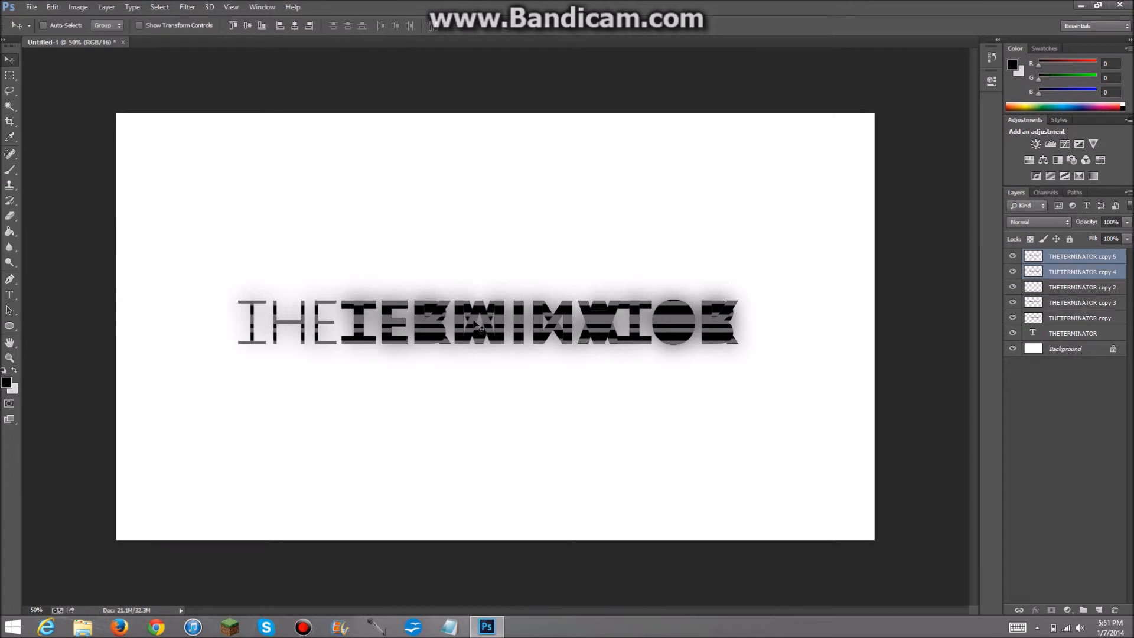
drag(476, 326, 476, 367)
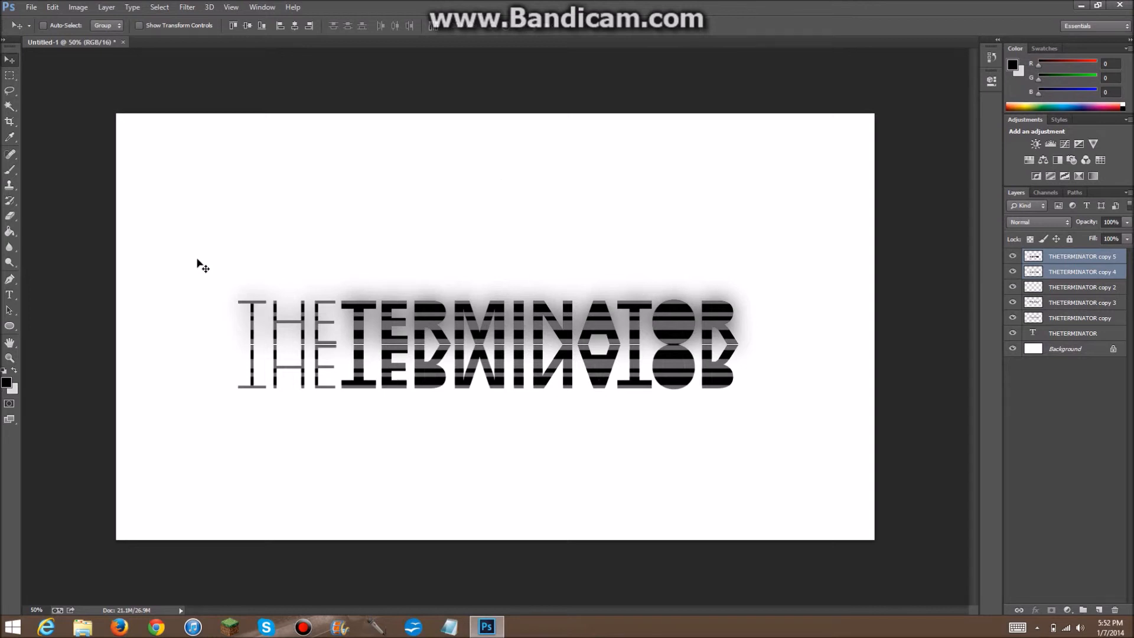
Select the full canvas width from partway down the reflection to the bottom edge with the Rectangular Marquee, and feather the selection by 30 pixels.
click(10, 75)
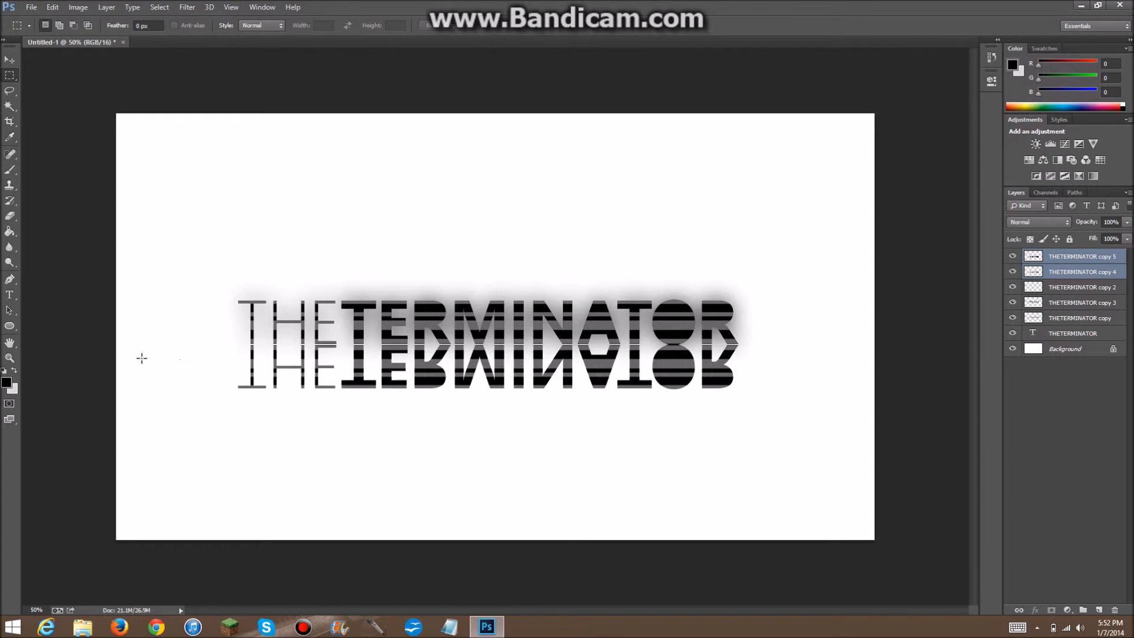
drag(139, 361, 147, 363)
drag(259, 391, 895, 569)
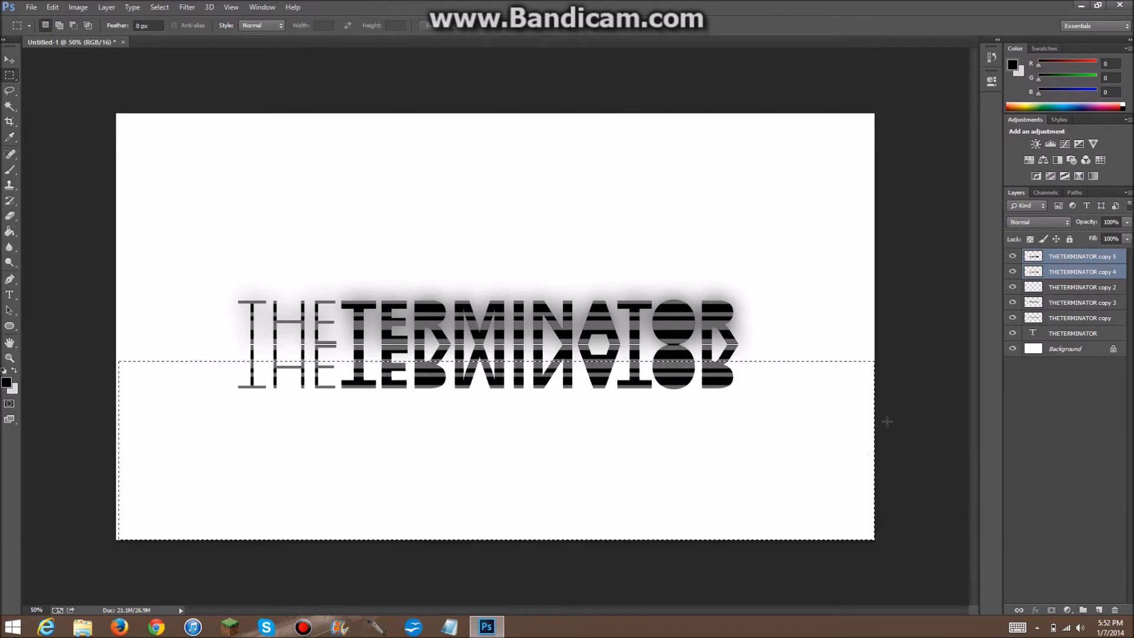
ctrl+click(1063, 272)
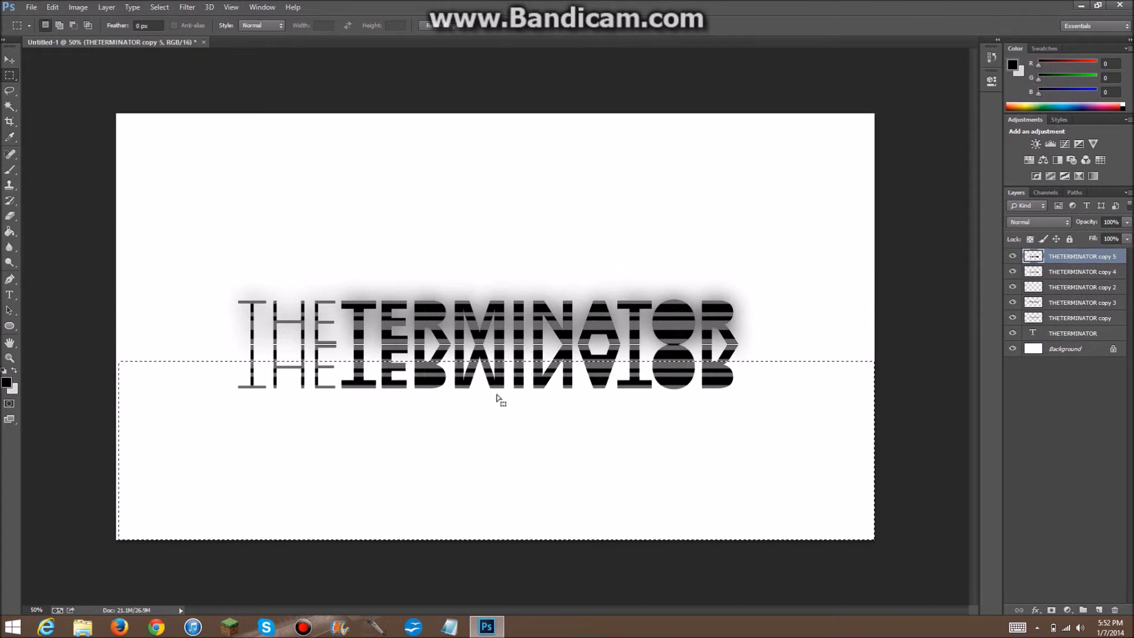
right_click(499, 417)
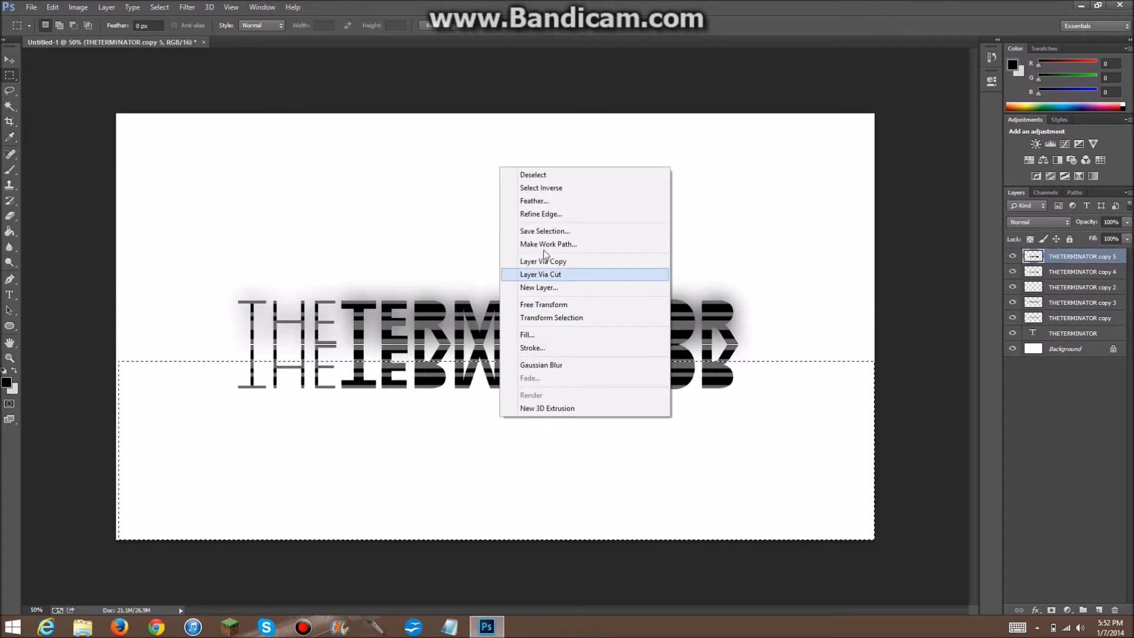
click(561, 201)
text(30)
click(461, 149)
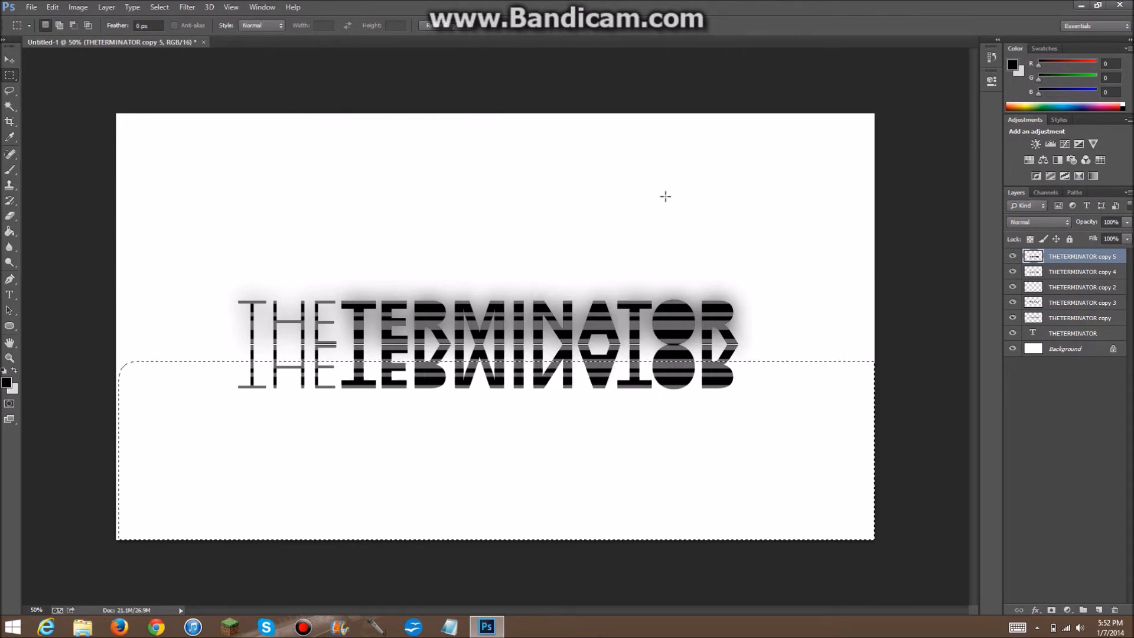
Delete the feathered area from both reflection layers, THETERMINATOR copy 5 and THETERMINATOR copy 4, so the reflection fades out downward.
key(Delete)
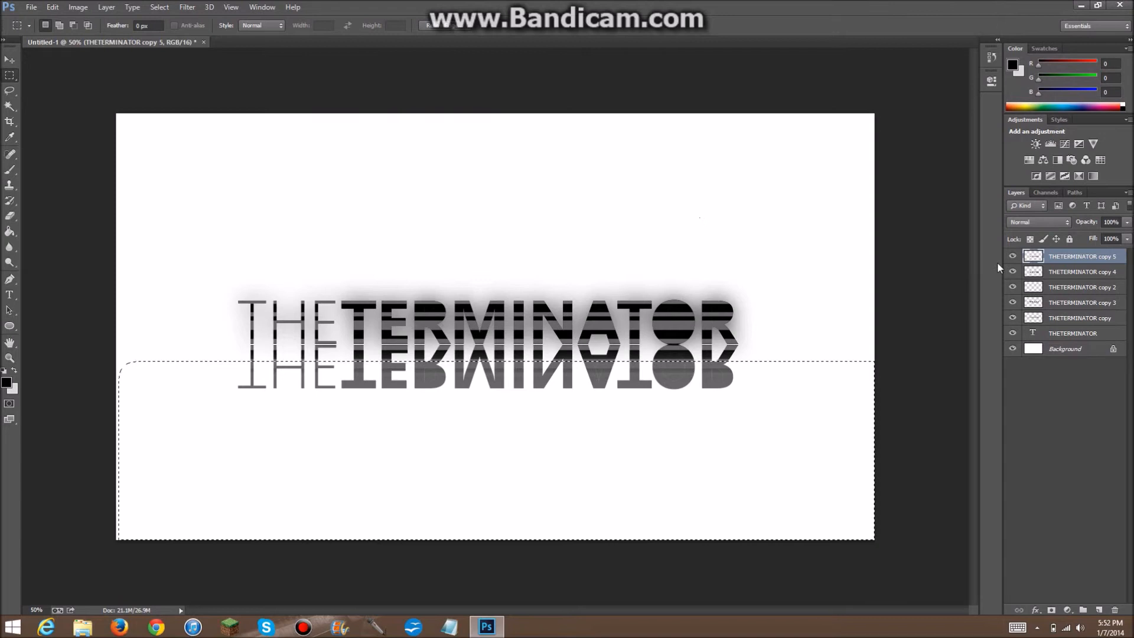
click(1066, 273)
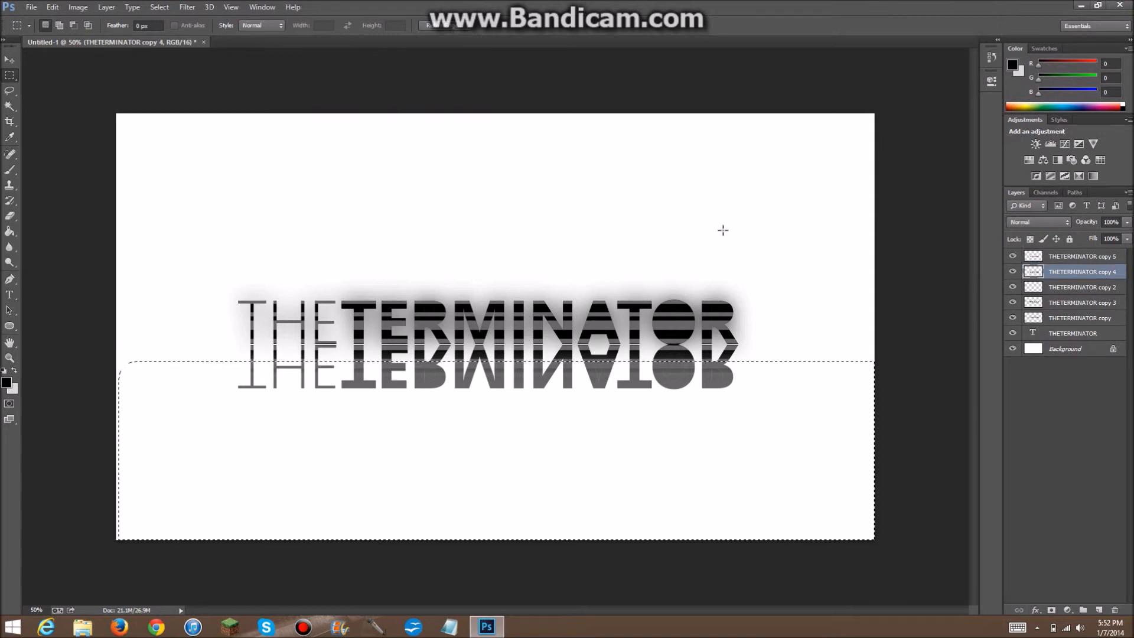
key(Delete)
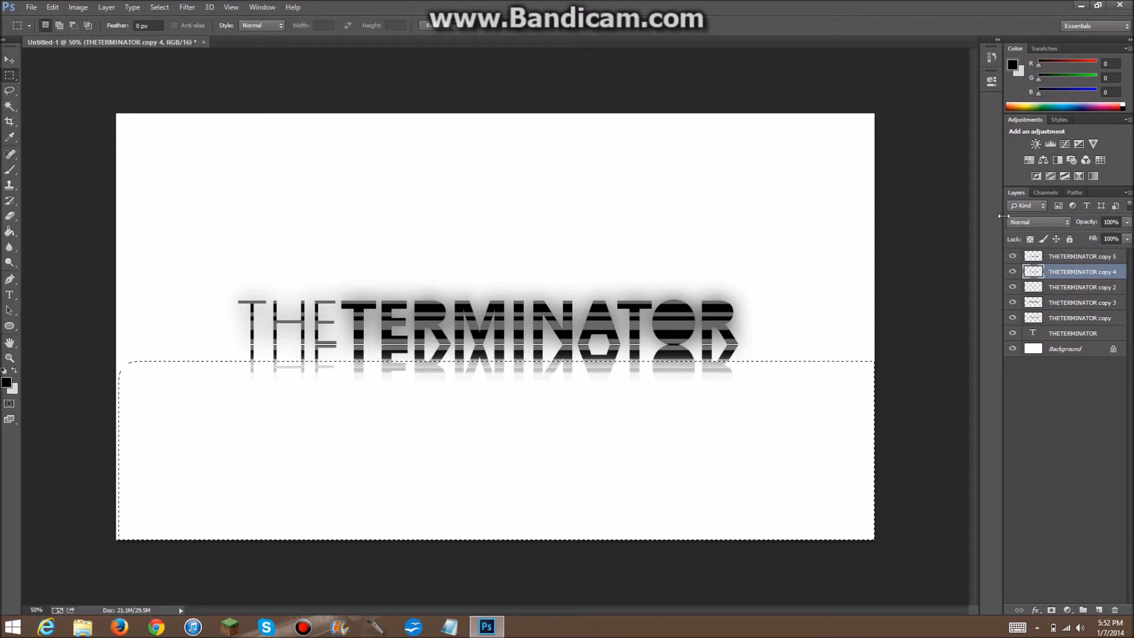
Set the opacity of the THETERMINATOR copy 4 and copy 5 reflection layers to 30% each and clear the selection.
click(1114, 223)
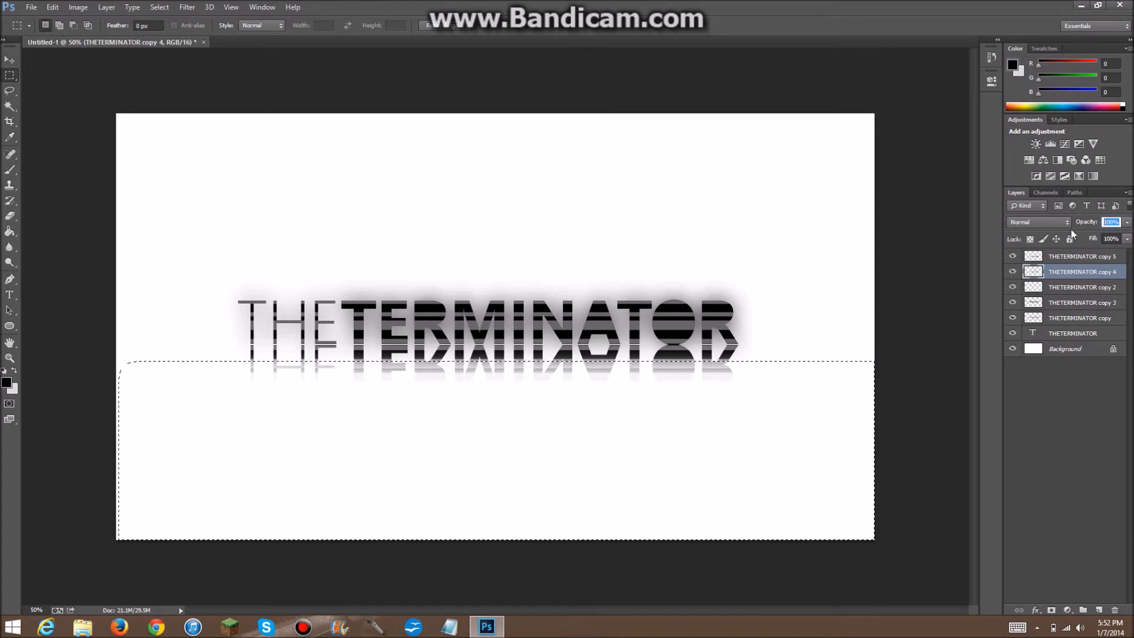
text(30)
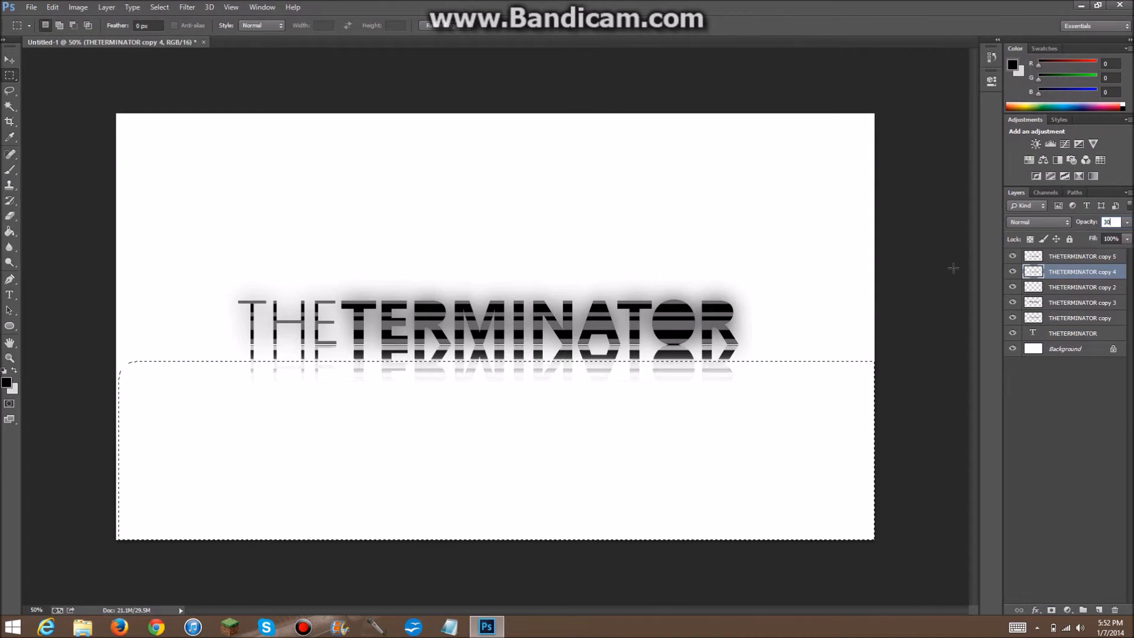
click(1106, 260)
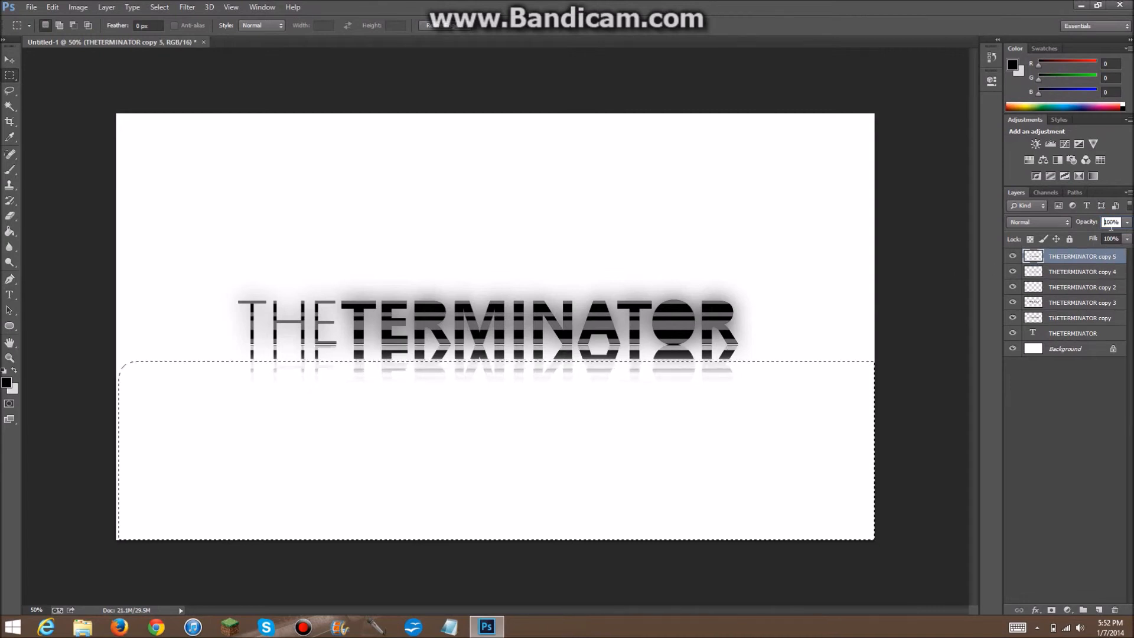
drag(1114, 222, 1103, 217)
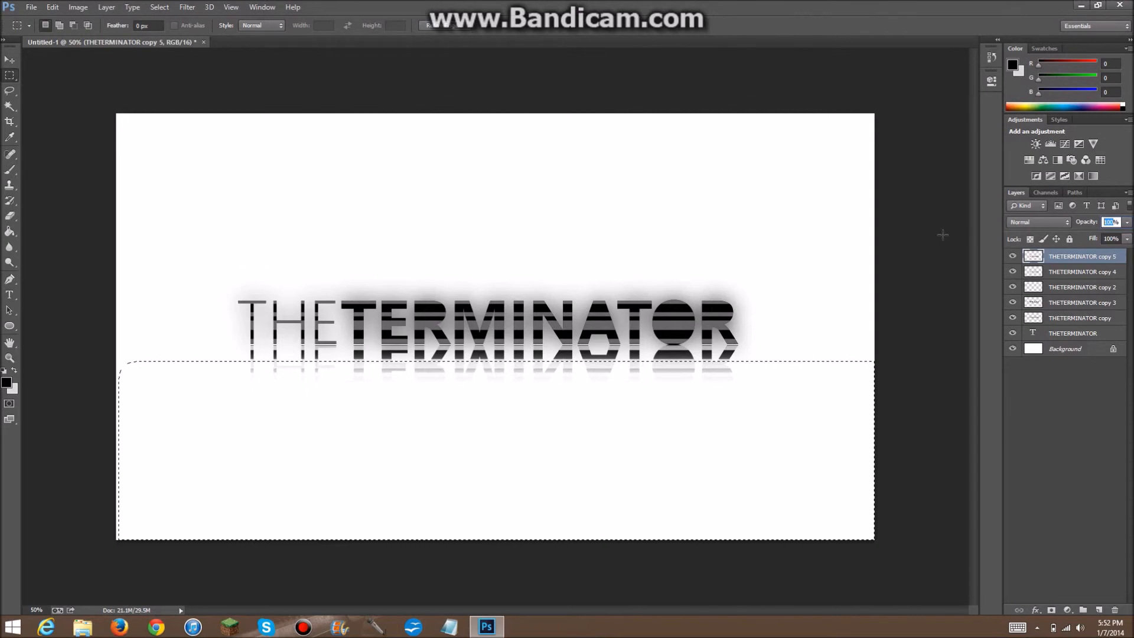
text(30)
key(Return)
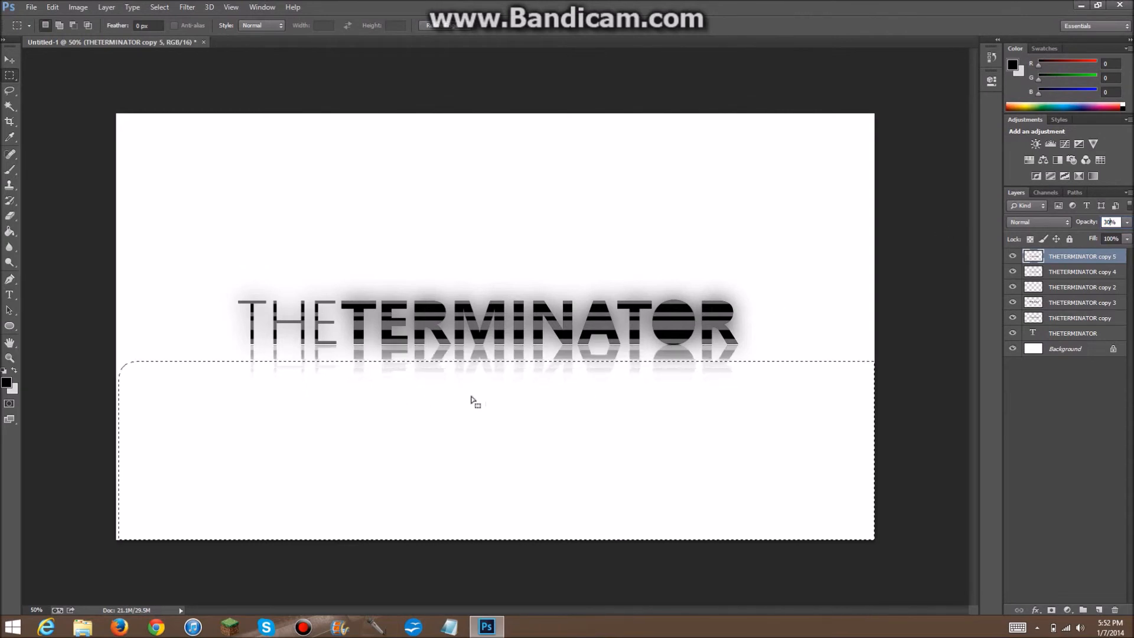
click(460, 172)
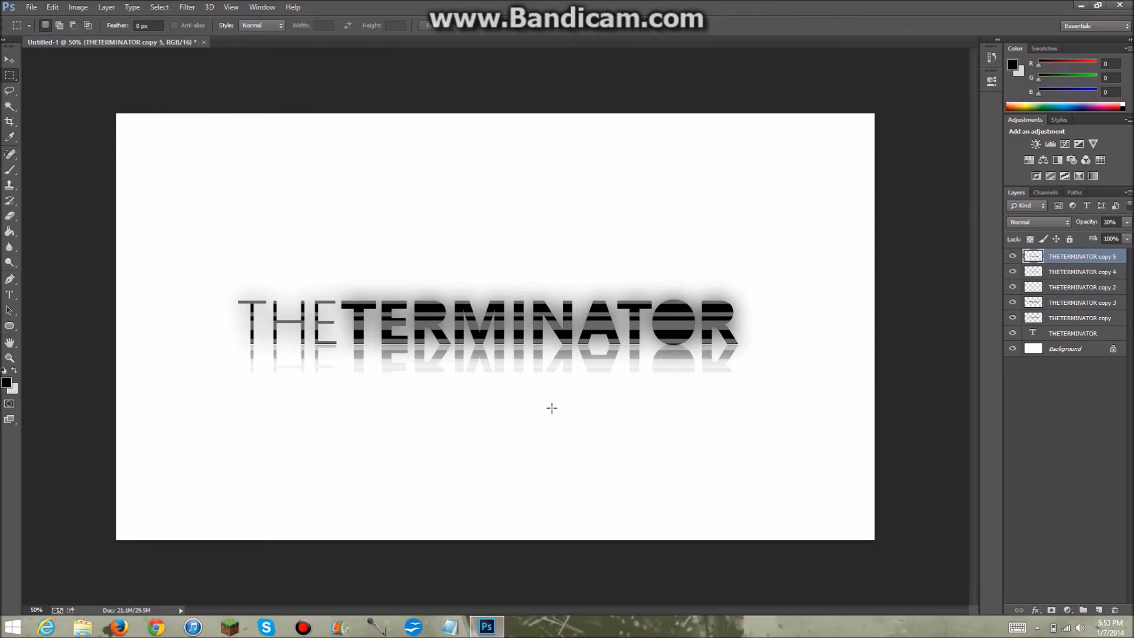
With the Background layer active, set the foreground color to near-white #f4f4f4 and the background color to light gray #c3c3c3.
click(1072, 349)
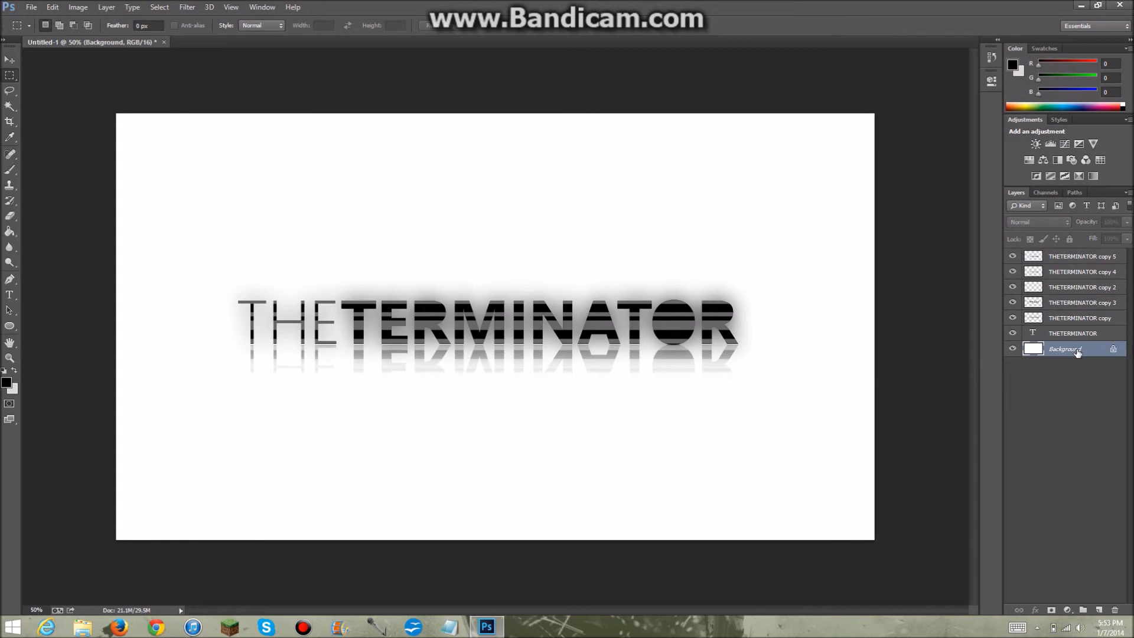
click(6, 382)
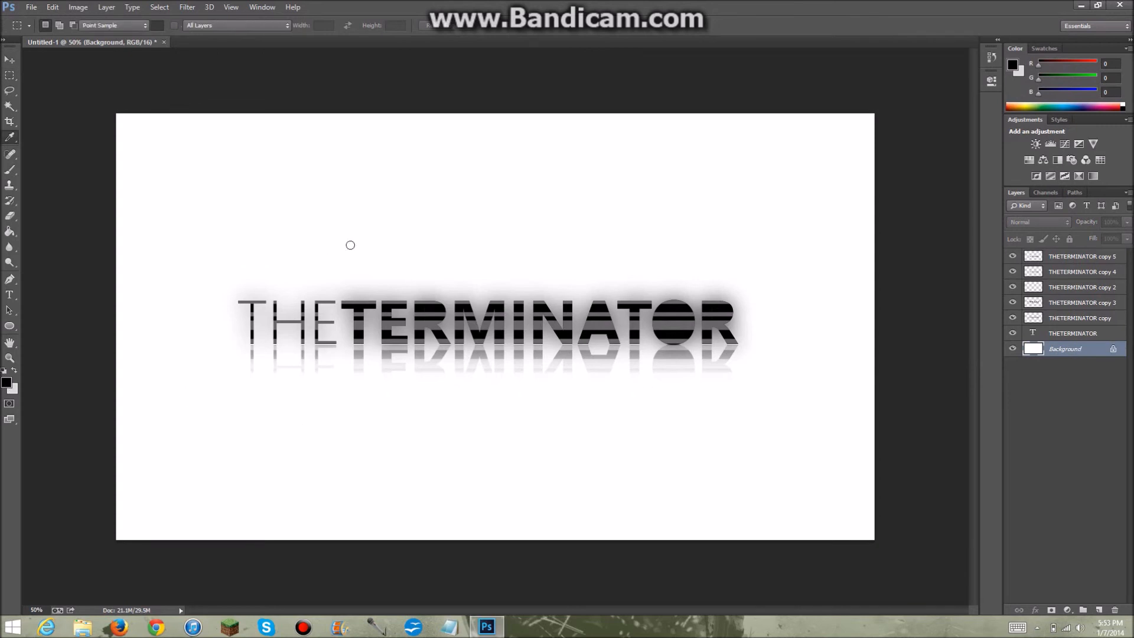
click(254, 116)
drag(254, 116, 243, 112)
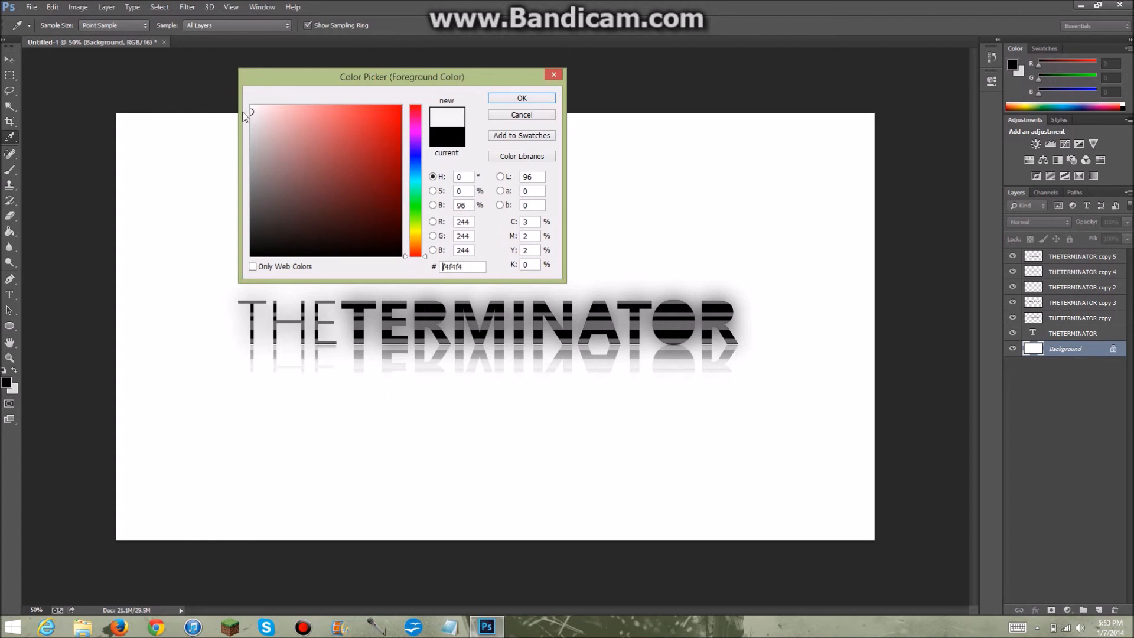
click(522, 96)
key(m)
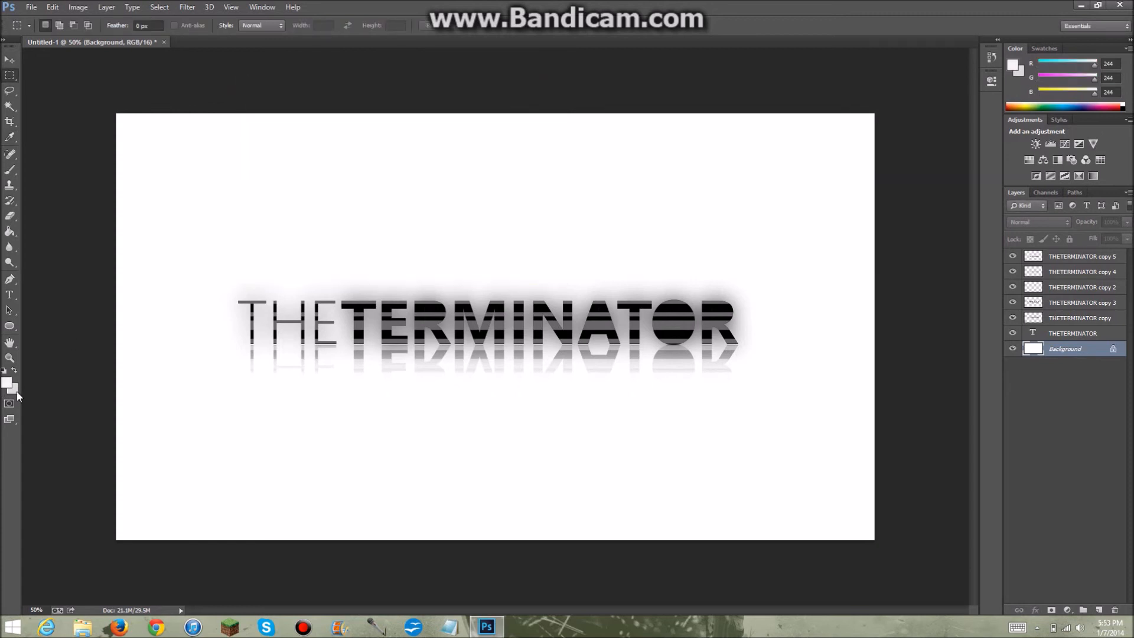
click(17, 391)
drag(250, 134, 241, 140)
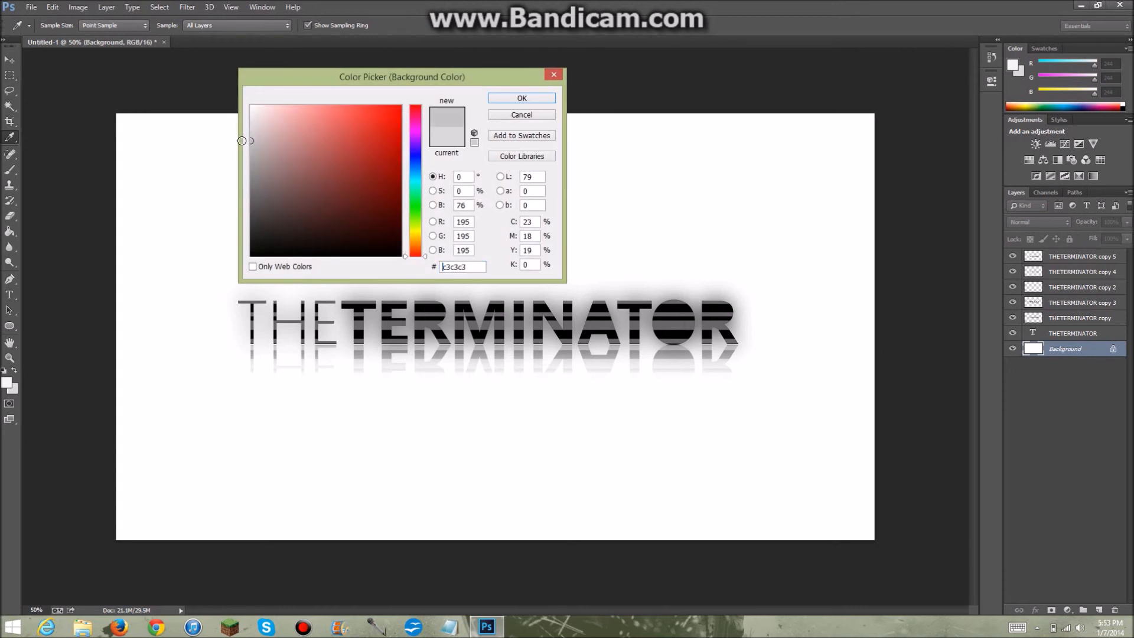
click(521, 99)
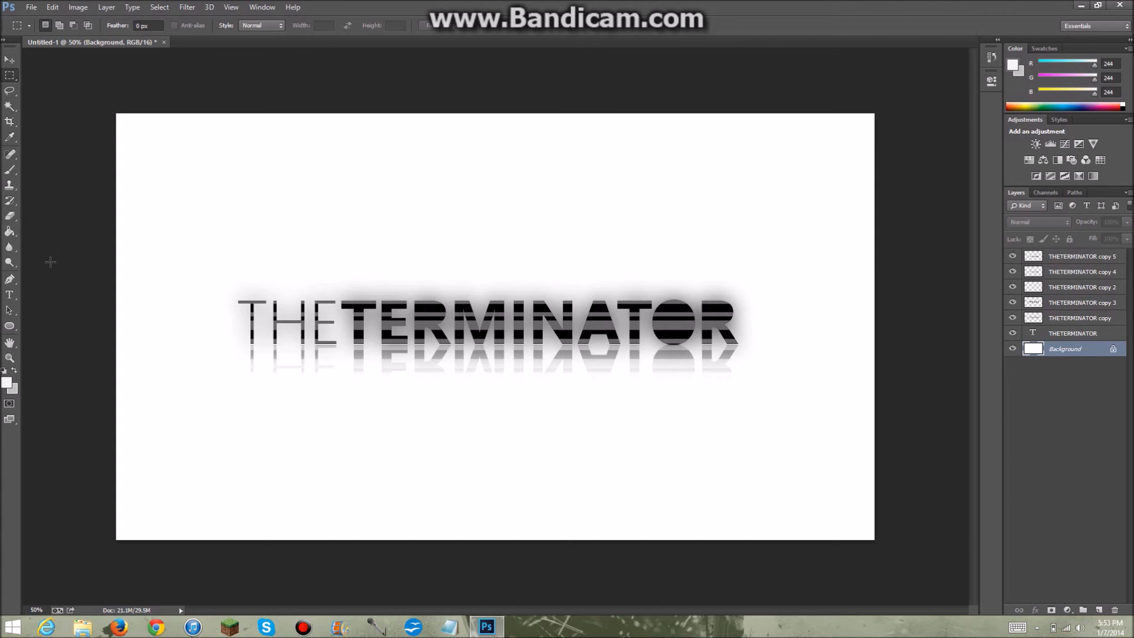
Fill the Background layer with a vertical linear gradient running from the top edge of the canvas to the bottom edge.
click(9, 233)
drag(9, 236, 41, 231)
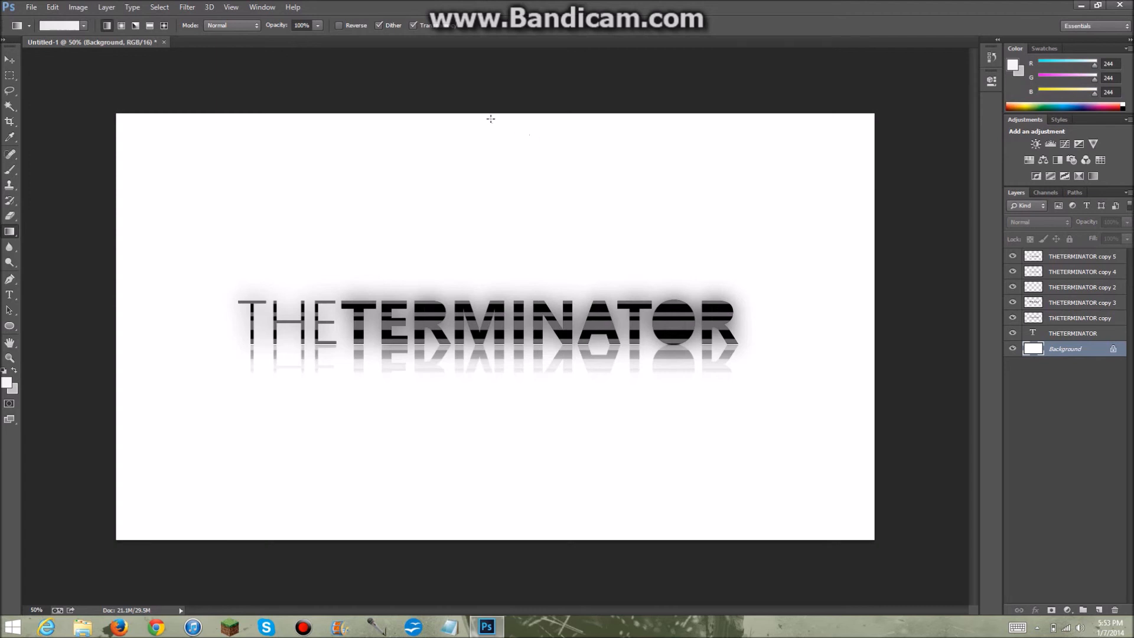
drag(491, 118, 502, 541)
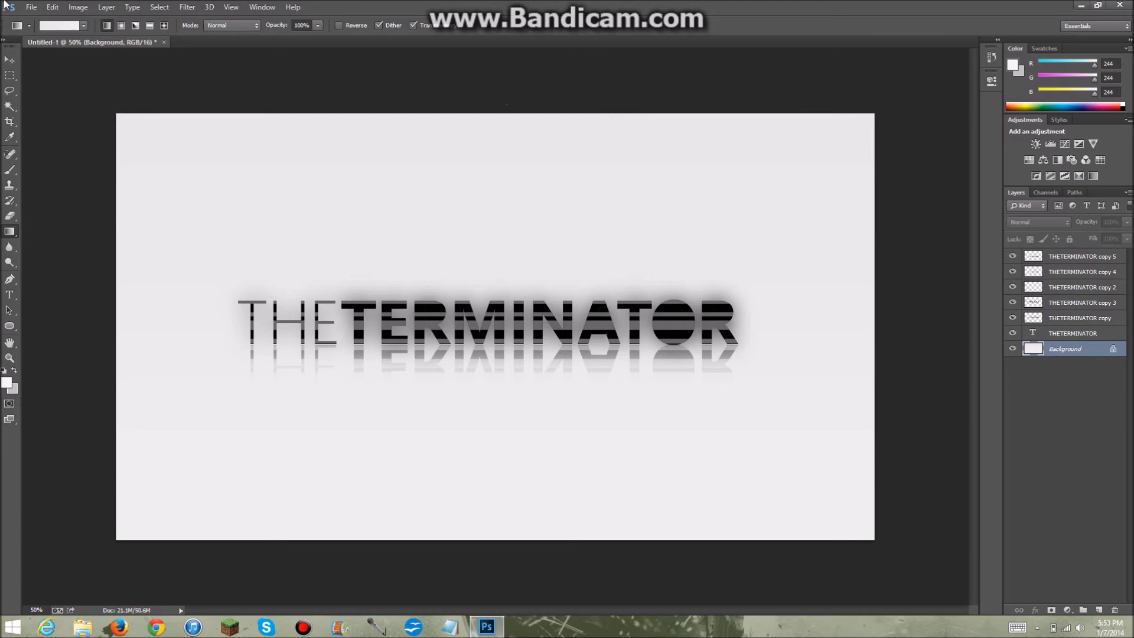
Save the image to the Desktop as a PNG named YOUTUBE, with Smallest / Slow compression and no interlacing.
click(31, 7)
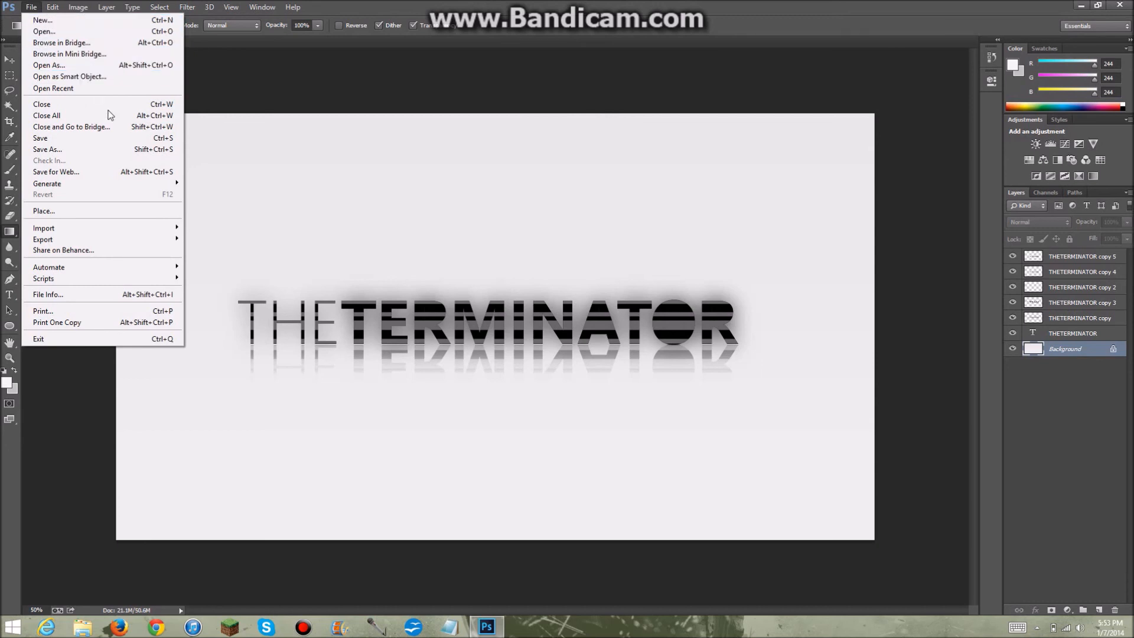
click(107, 139)
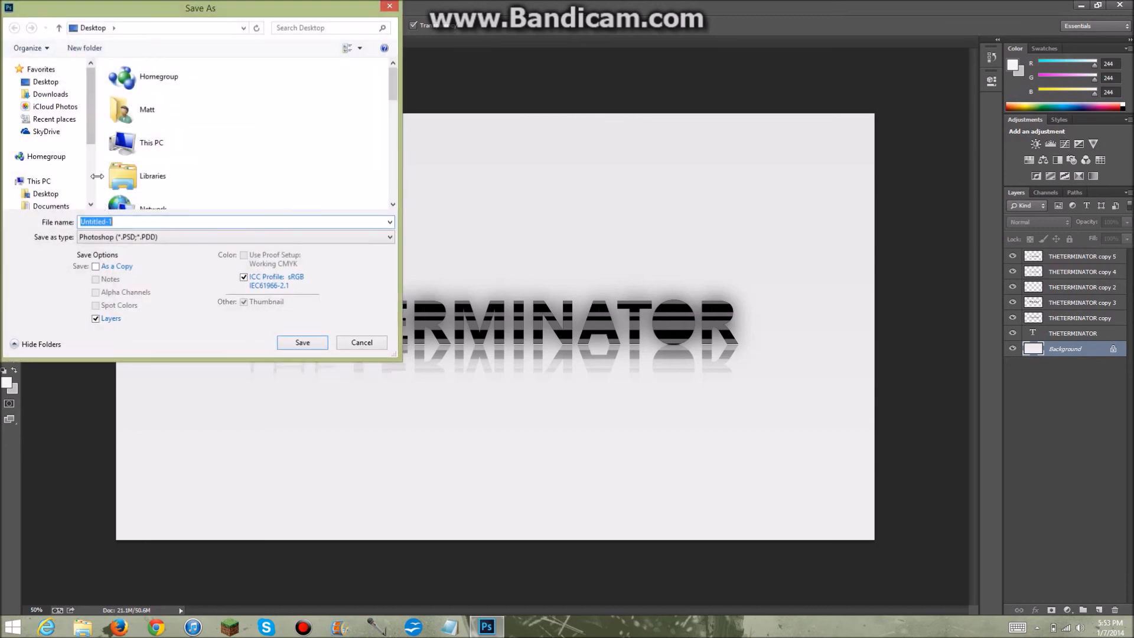
click(65, 82)
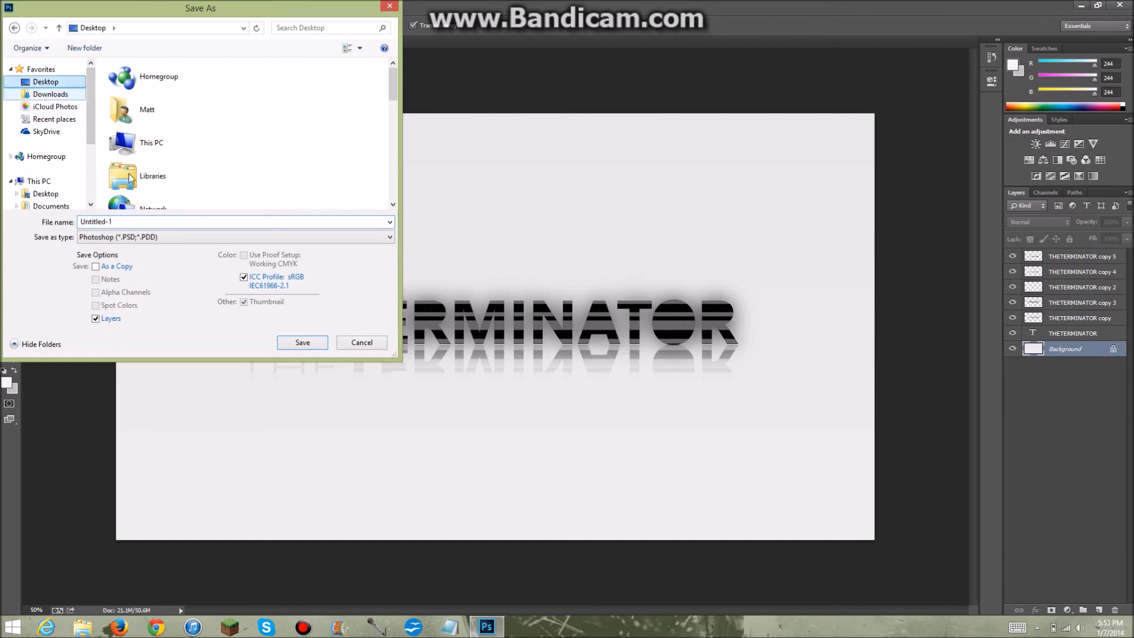
click(147, 222)
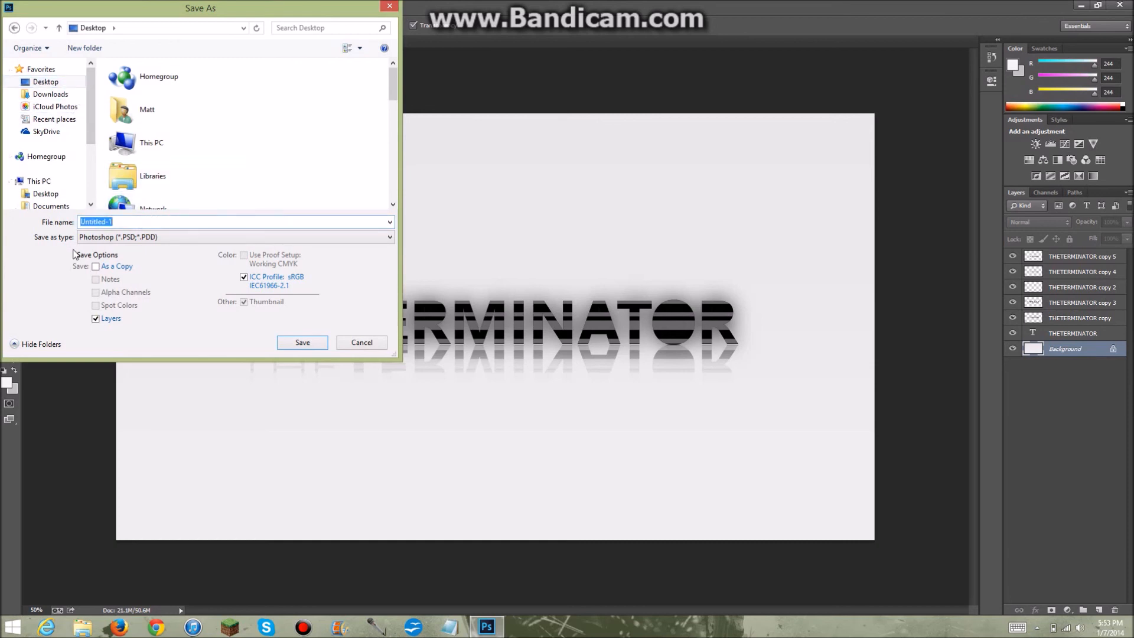
text(YOUTUBE)
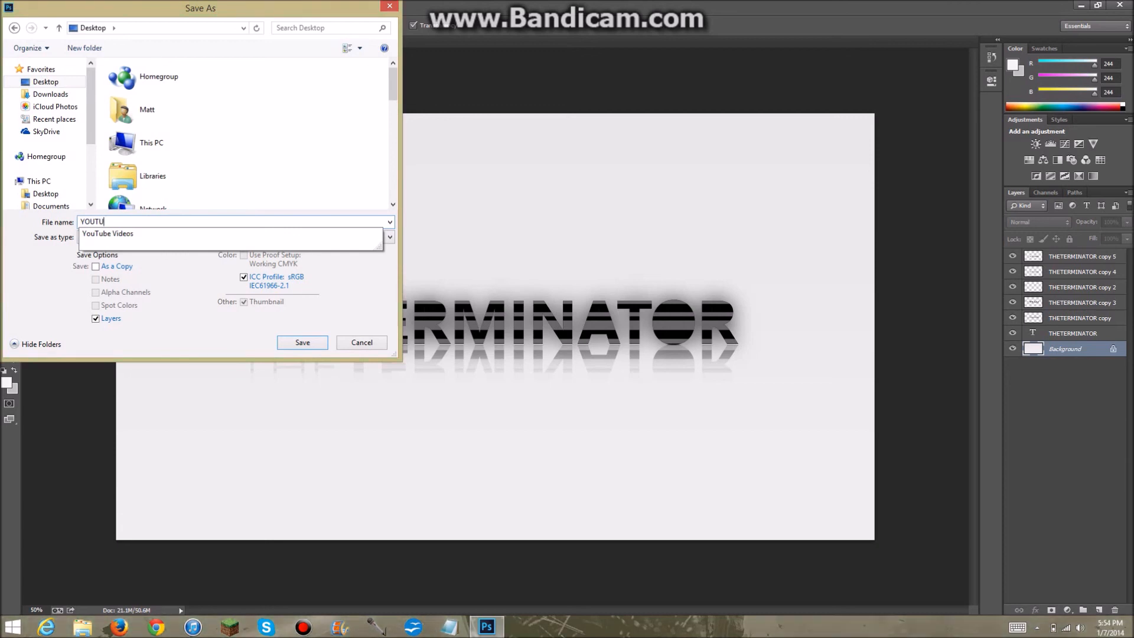
click(73, 254)
click(134, 237)
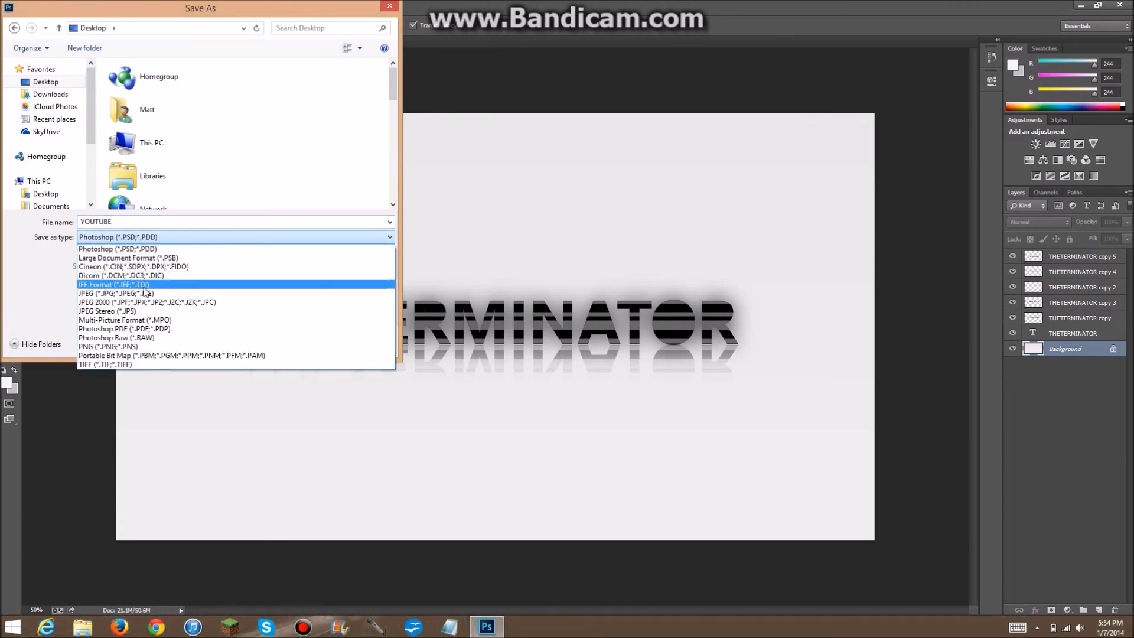
click(177, 347)
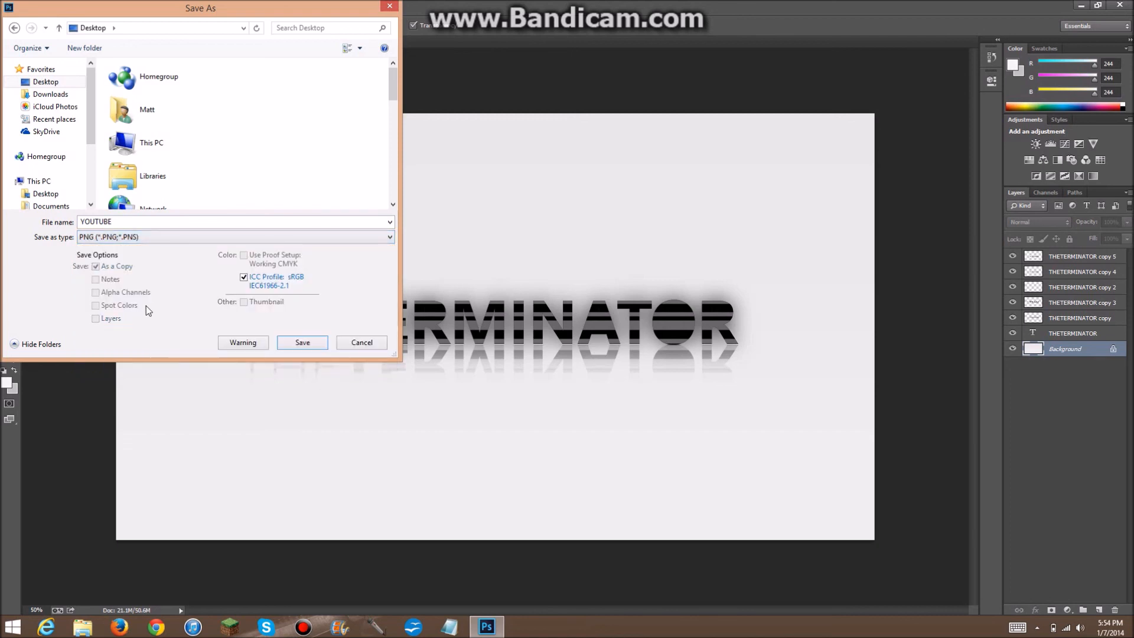
click(281, 343)
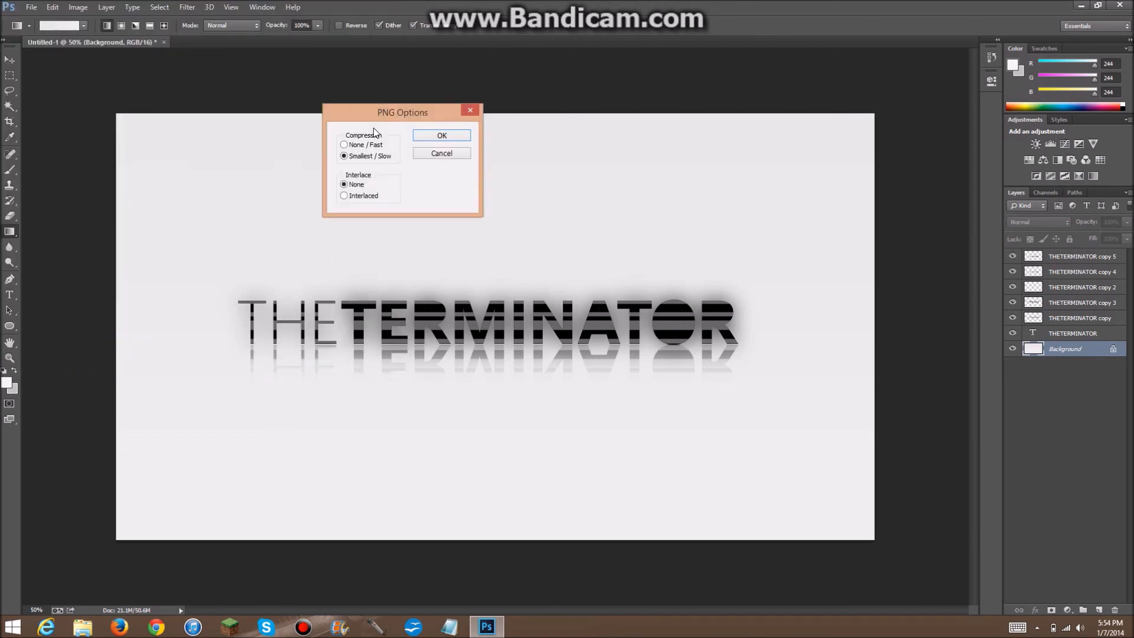
click(438, 135)
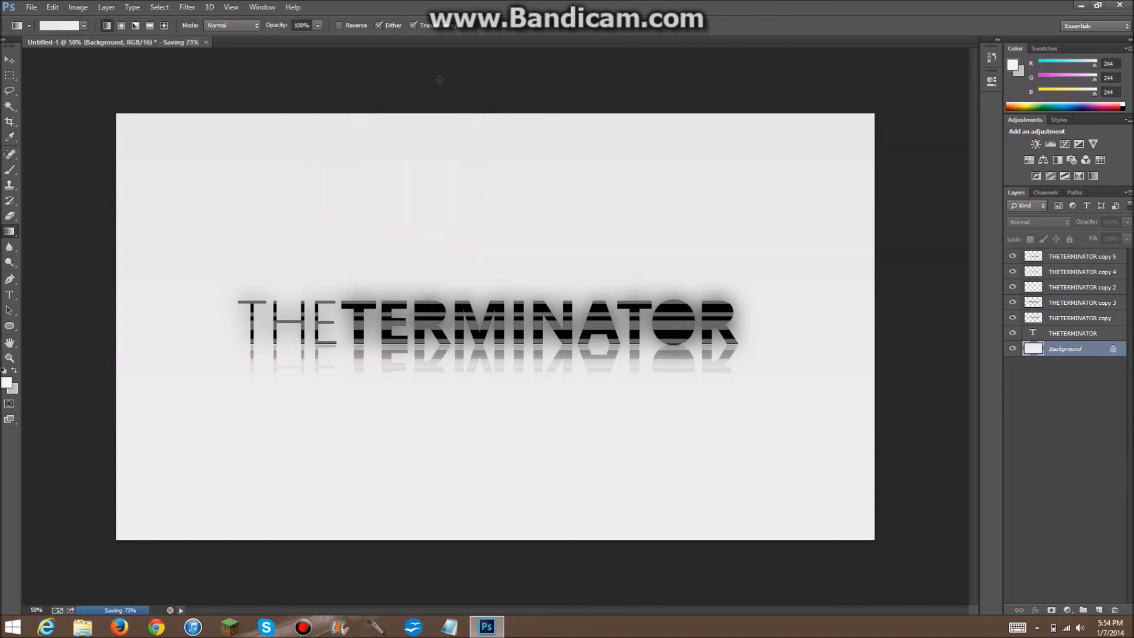